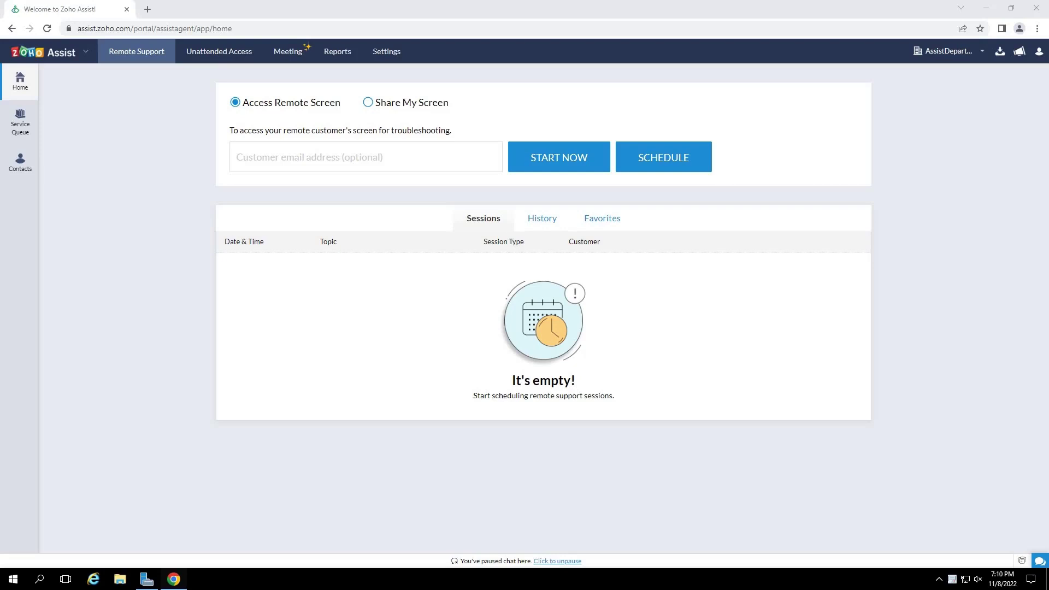
Download ZohoAssistStartupScript.zip from the Group Policy Object deployment page and show it in its folder.
click(219, 54)
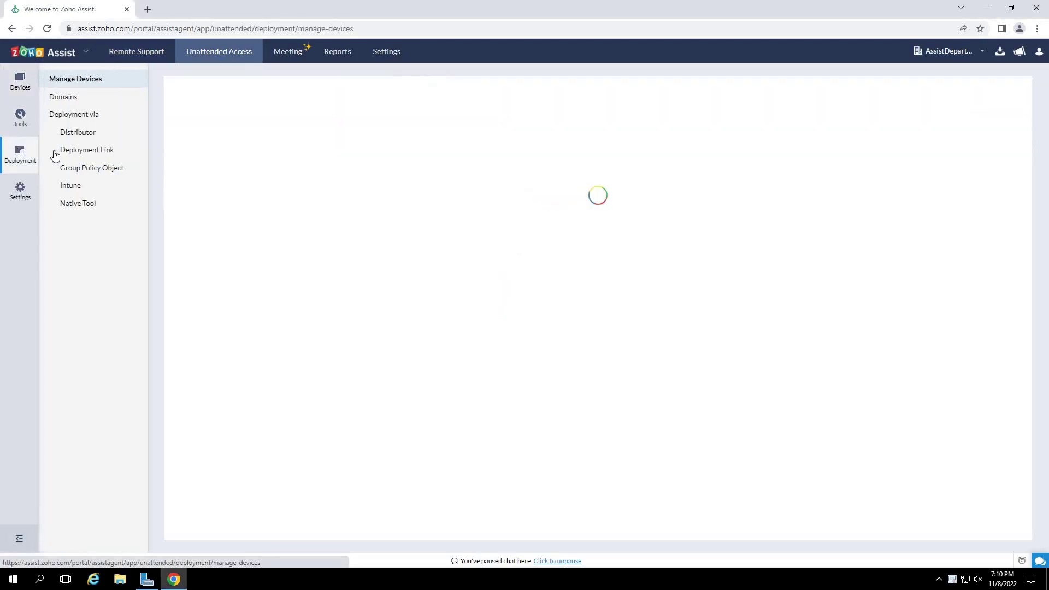
click(82, 170)
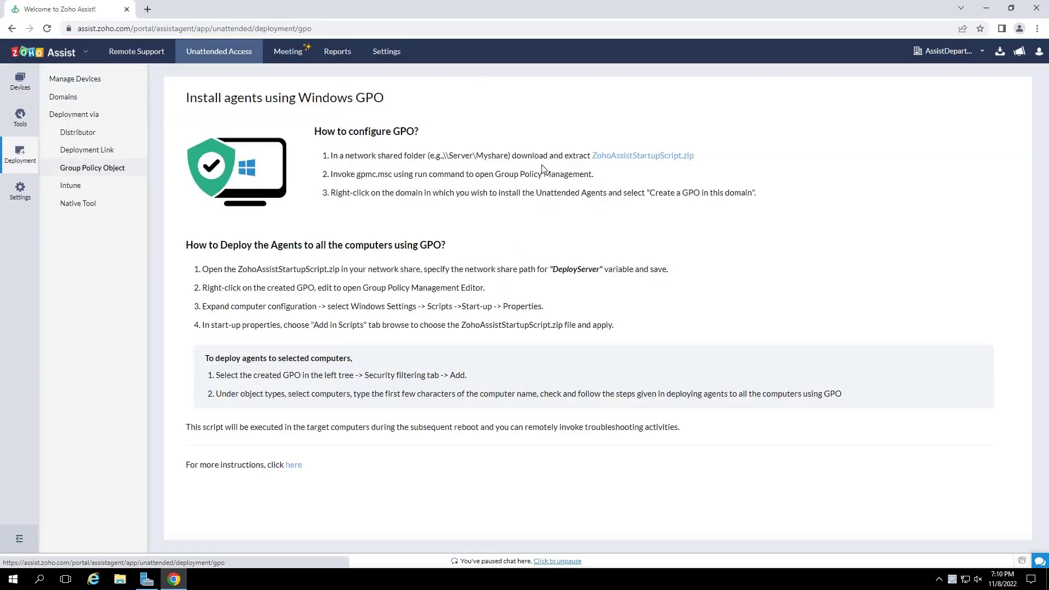
click(651, 157)
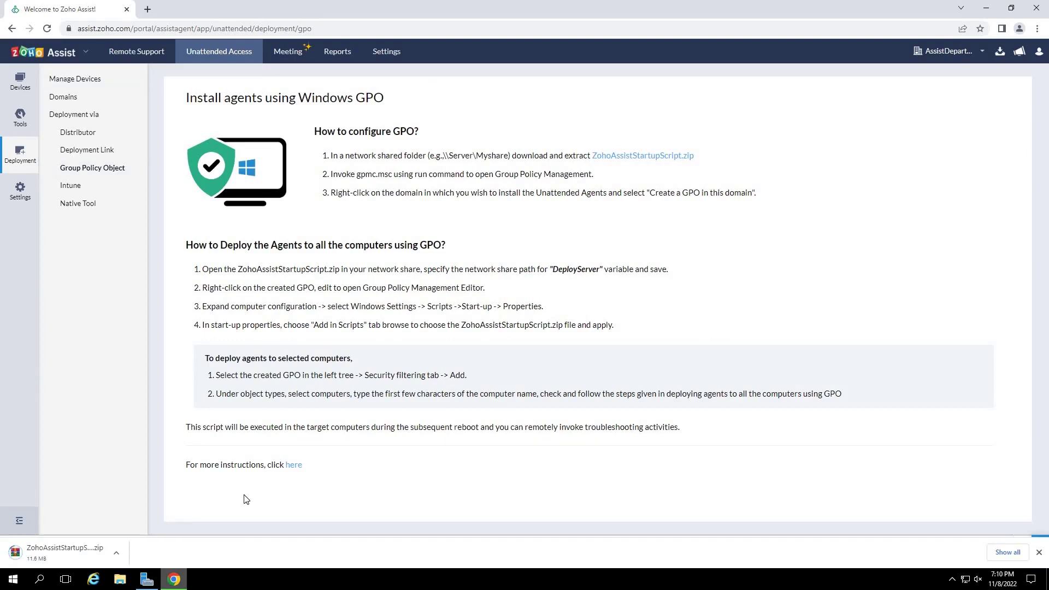
click(116, 554)
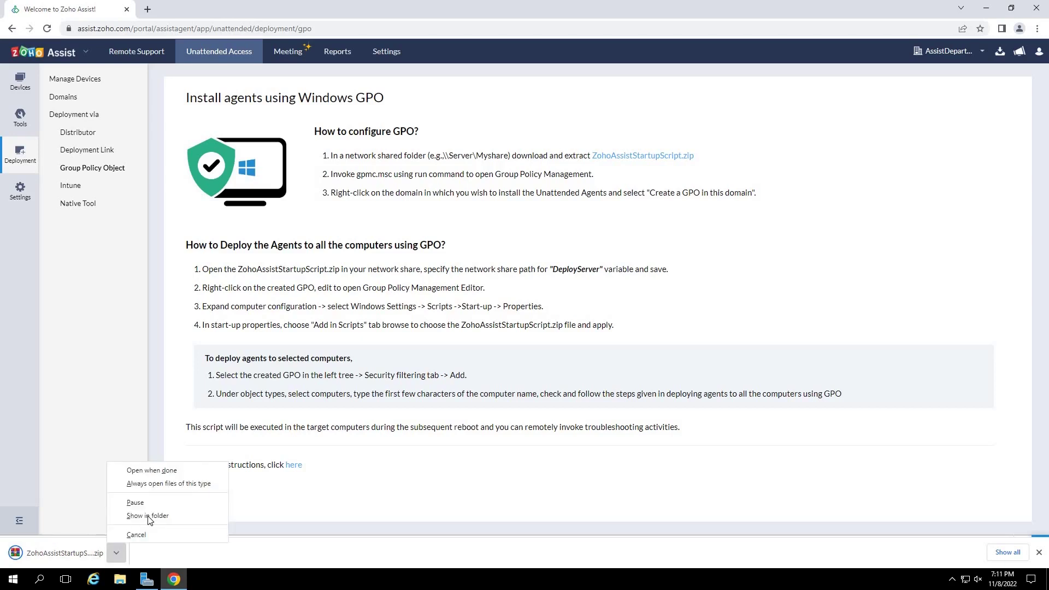
click(147, 515)
Extract the downloaded ZohoAssistStartupScript.zip with the default settings.
right_click(260, 68)
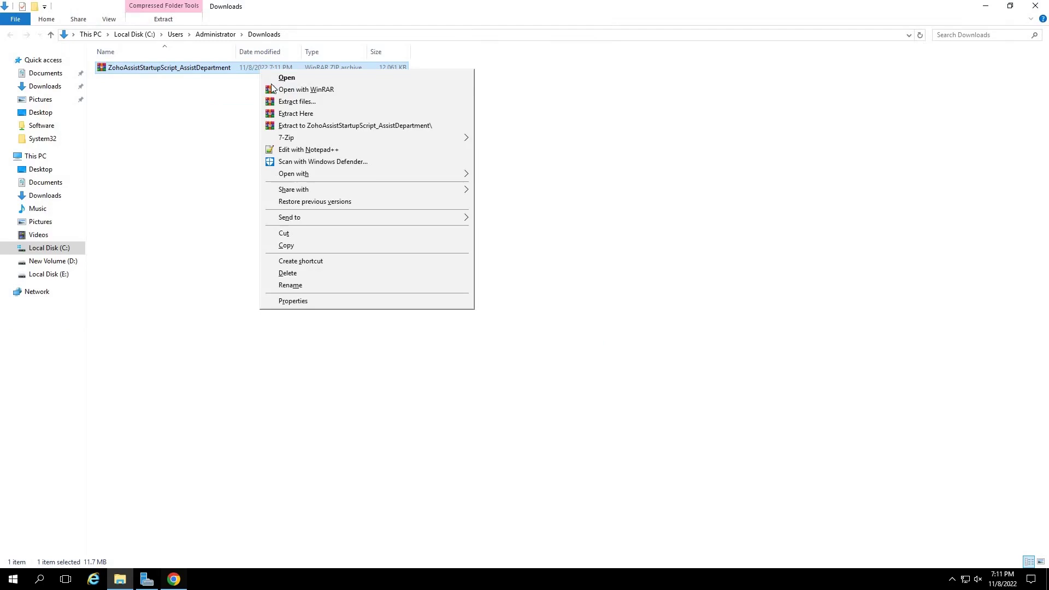
click(282, 103)
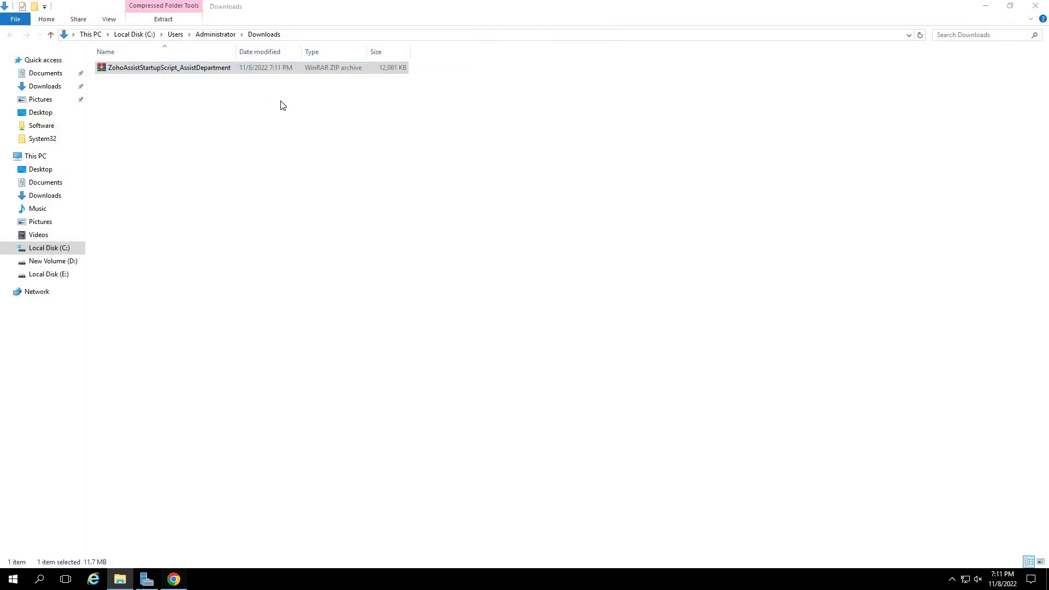
click(556, 412)
Copy the extracted ZohoAssistStartupScript_AssistDepartment folder onto the Desktop.
right_click(193, 67)
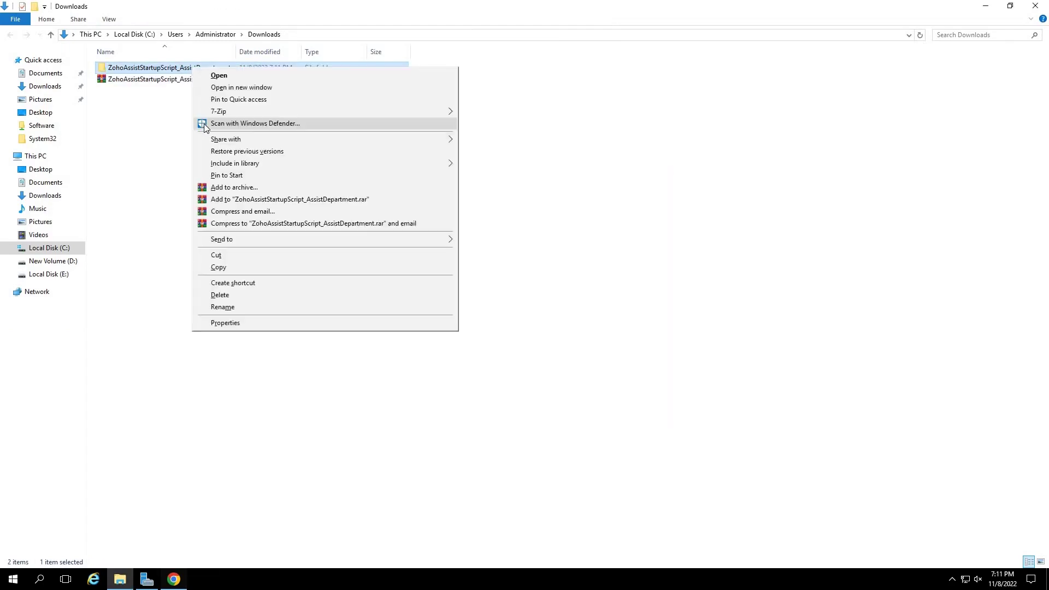
click(218, 267)
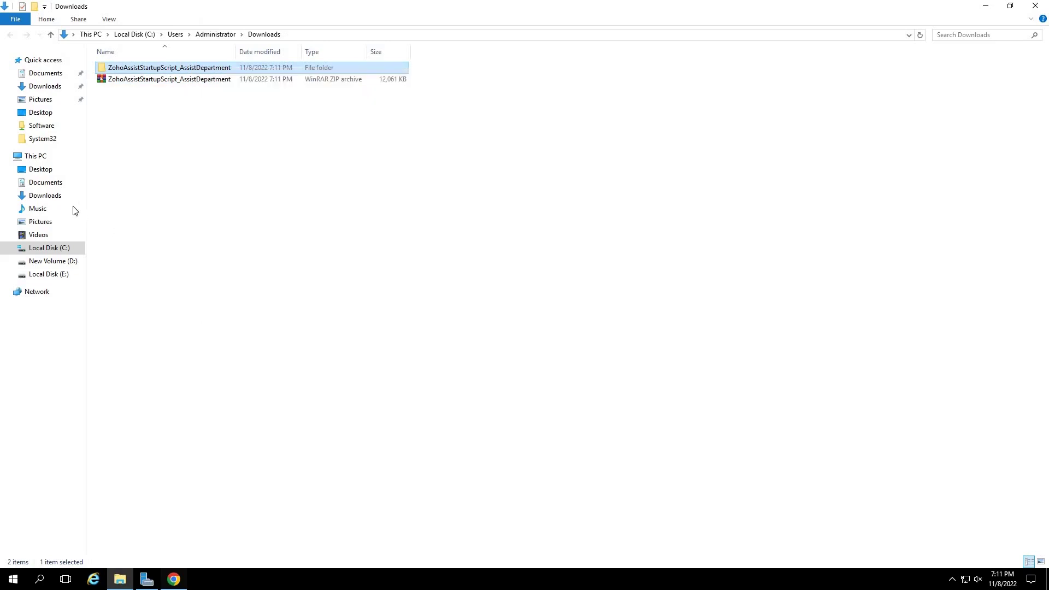
click(49, 169)
right_click(195, 125)
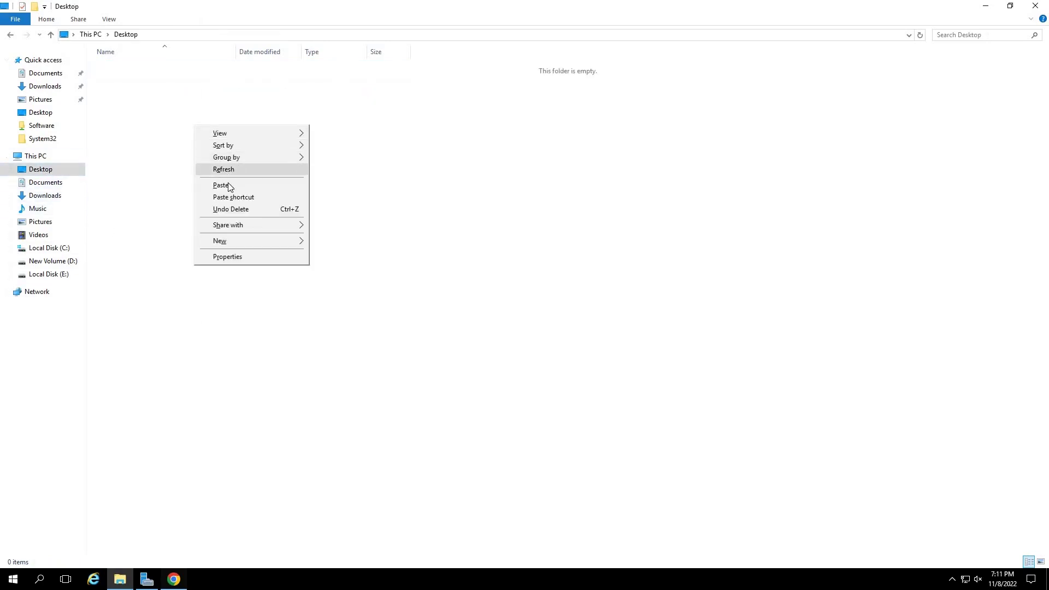
click(228, 183)
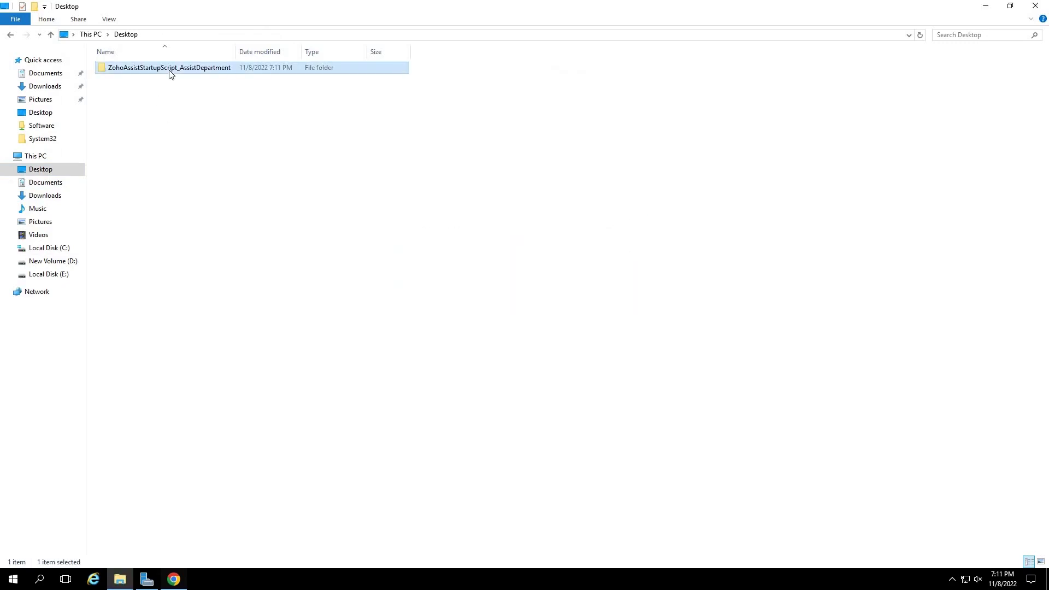
Share the Desktop ZohoAssistStartupScript_AssistDepartment folder with Everyone at Read permission.
right_click(169, 70)
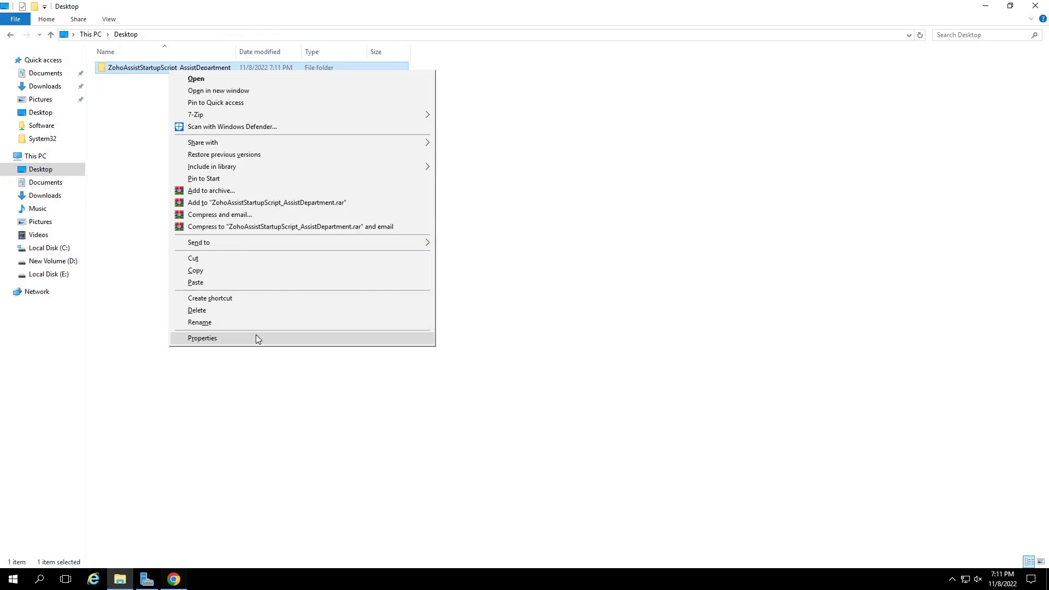
click(256, 337)
click(468, 189)
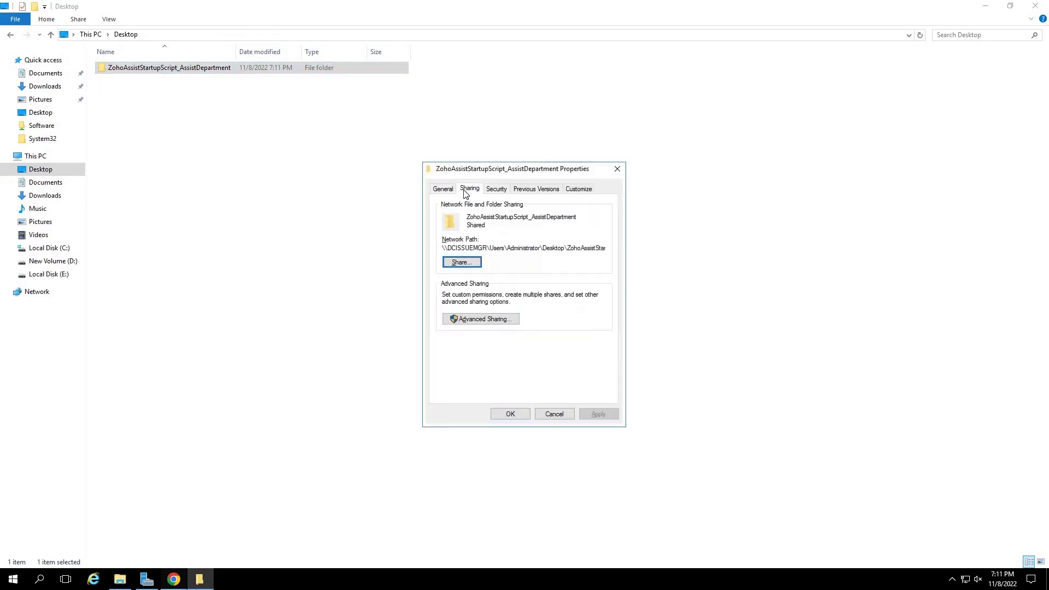
click(462, 262)
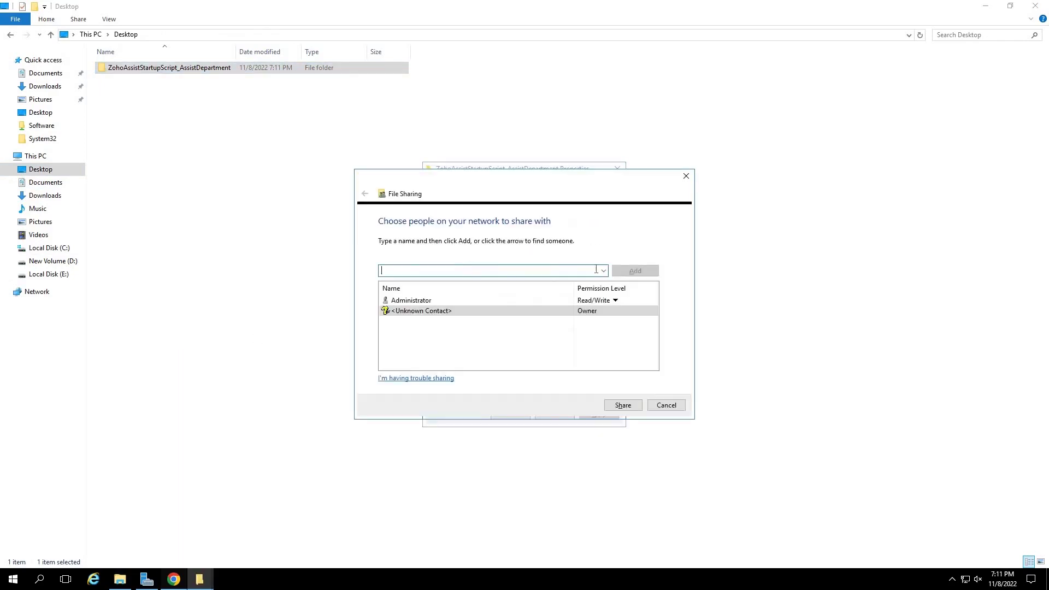
click(601, 272)
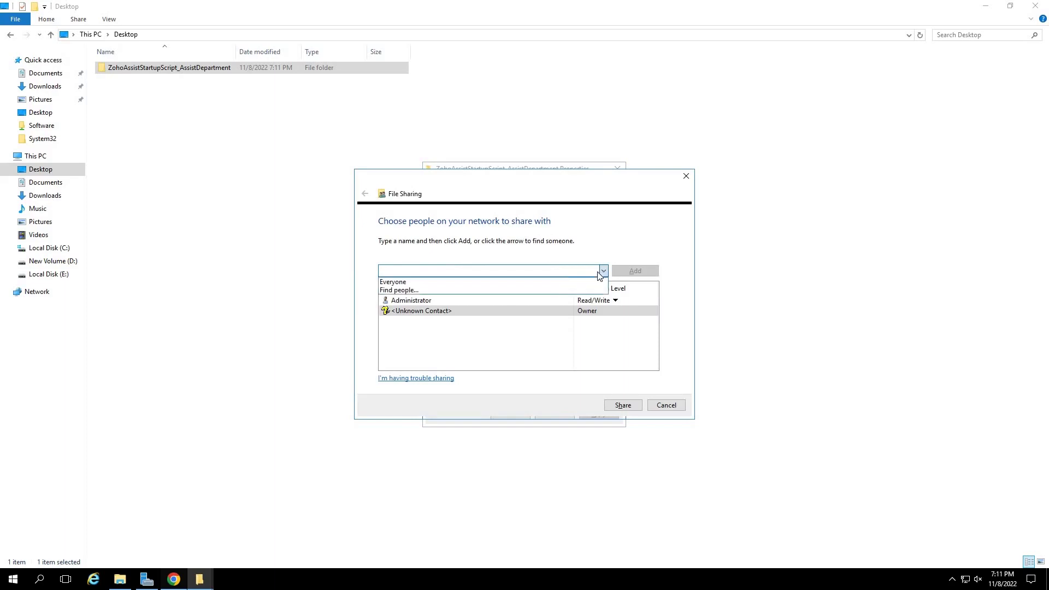
click(559, 281)
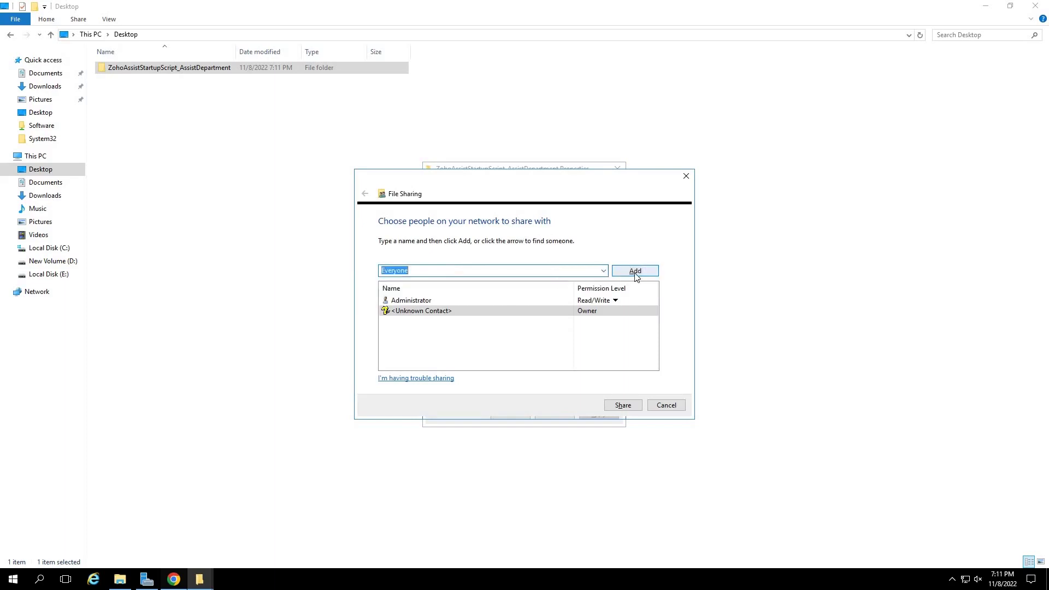
click(635, 274)
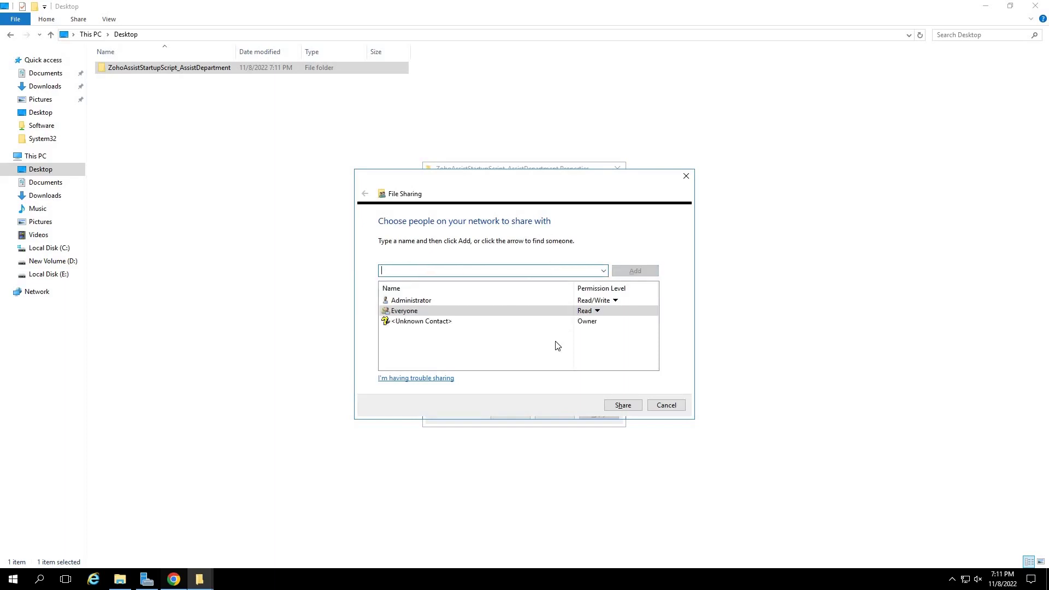
click(618, 407)
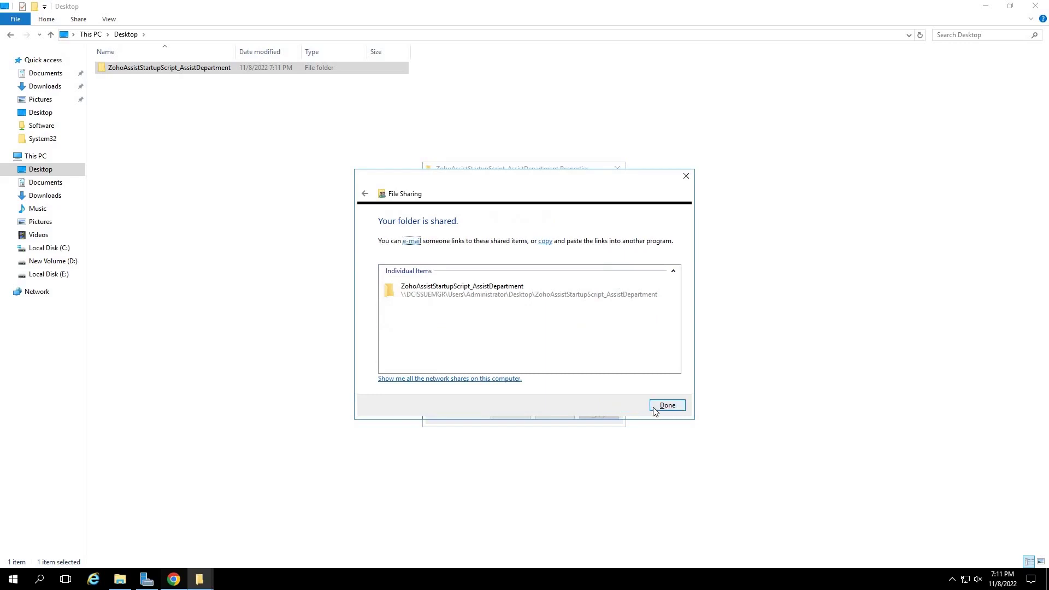
click(667, 406)
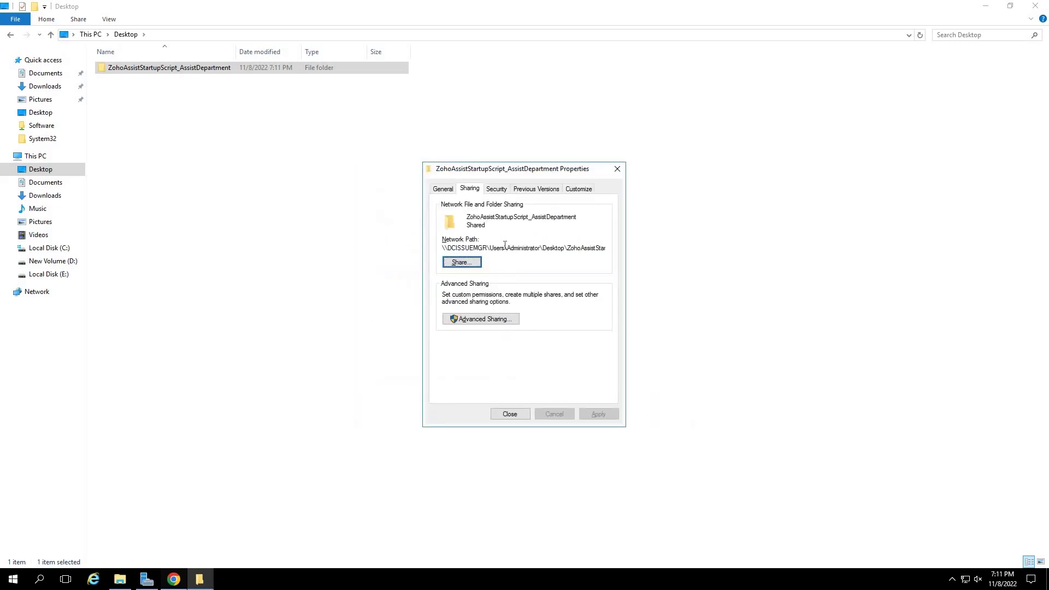
Copy the folder's network path from the Sharing tab.
drag(505, 245, 487, 248)
drag(469, 247, 603, 249)
right_click(584, 247)
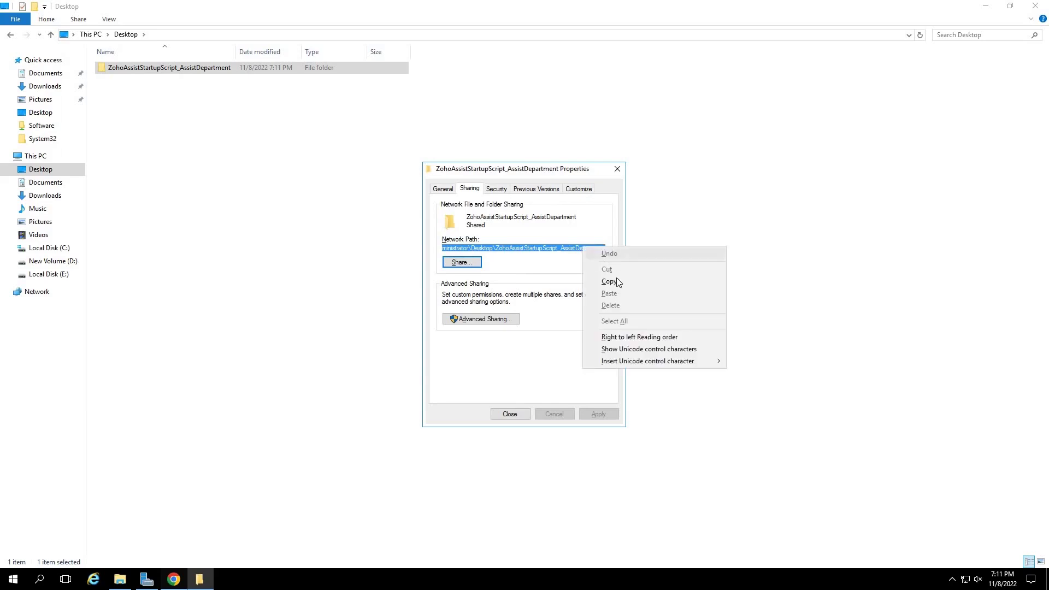
click(620, 283)
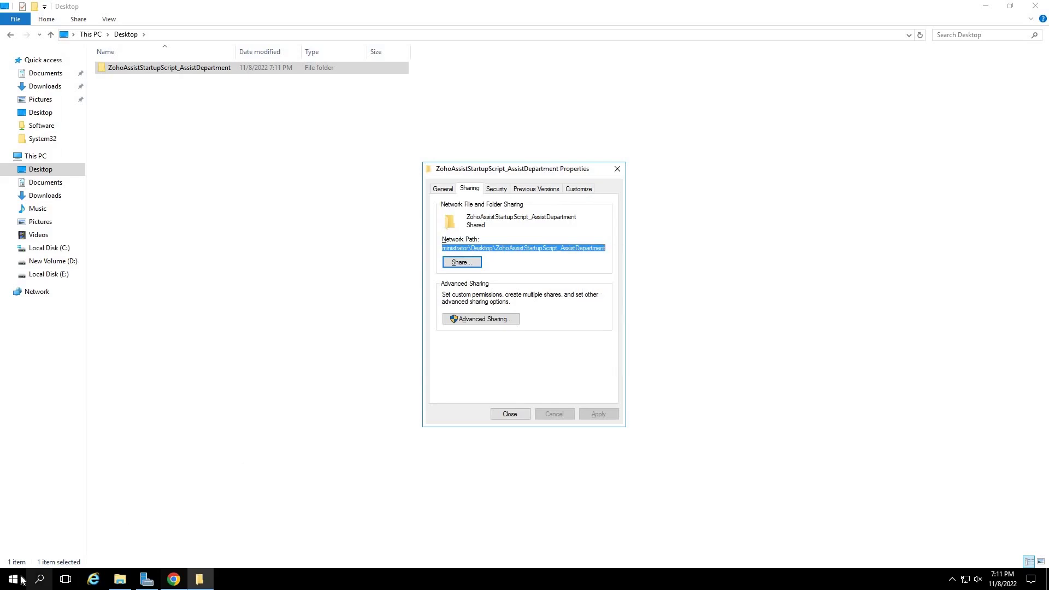
Paste the network path into Notepad, append \ZohoAssistSetup.bat, and start new lines.
right_click(199, 135)
click(232, 183)
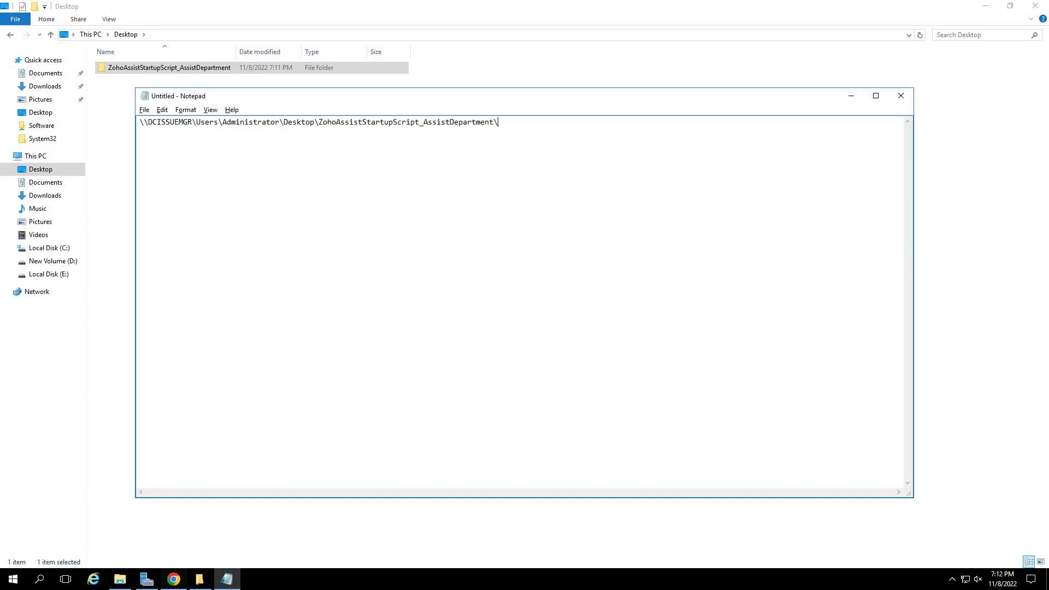
text(\ZohoAssistSetup.bat)
key(Return)
key(Return)
Paste the share folder path on line 3 followed by EXE.
right_click(159, 153)
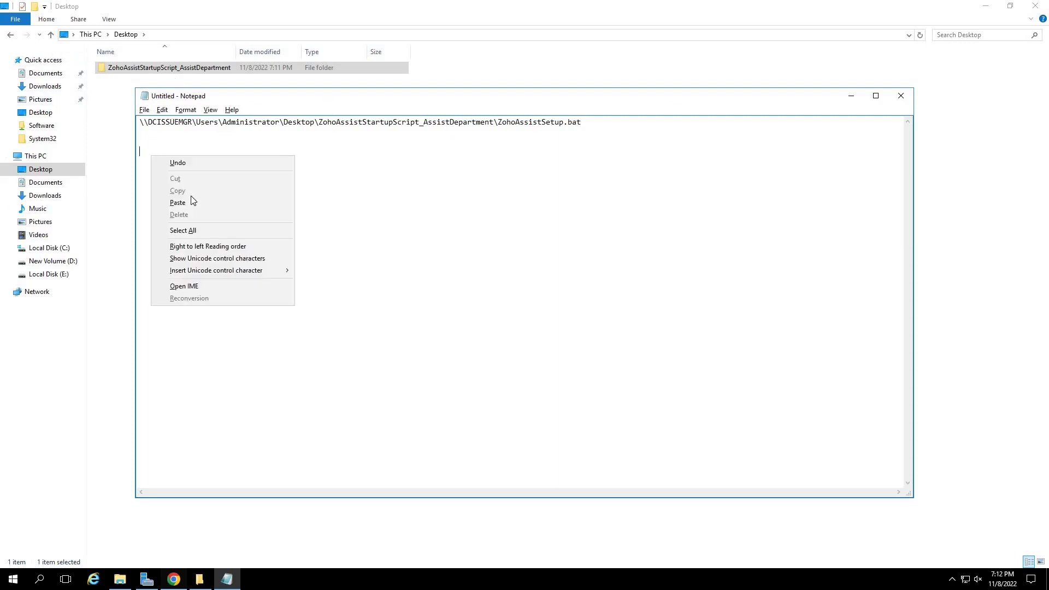
click(191, 200)
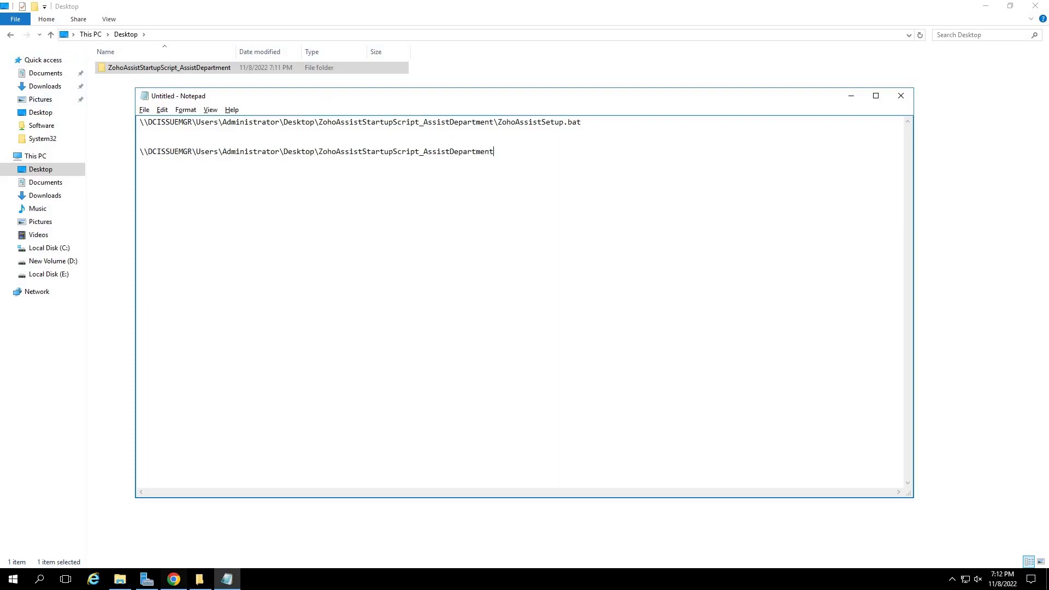
text(EXE)
Minimize Notepad and Explorer, then run gpmc.msc from the Run dialog.
click(851, 101)
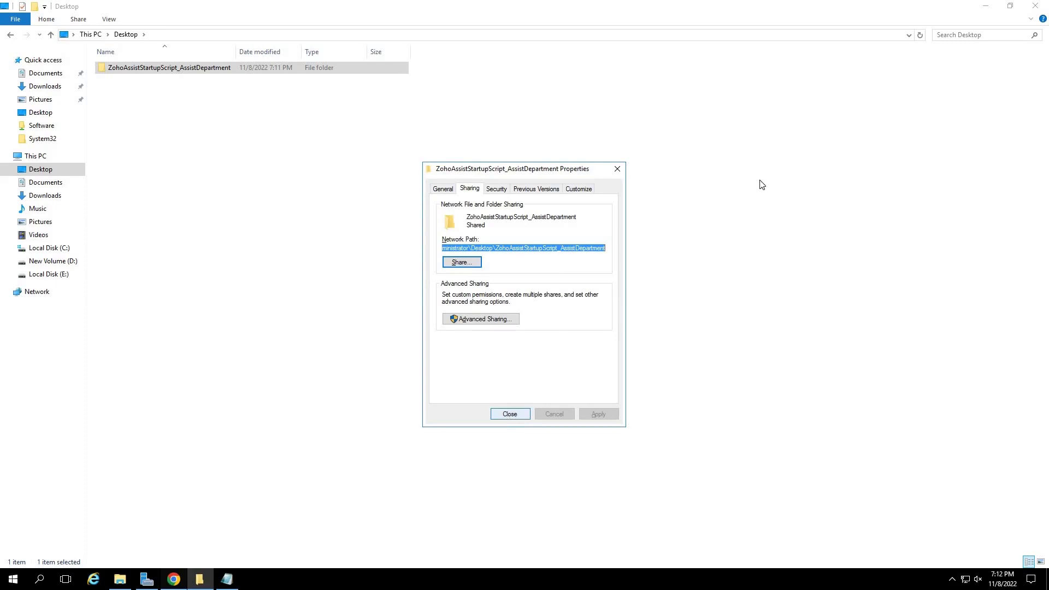
click(984, 6)
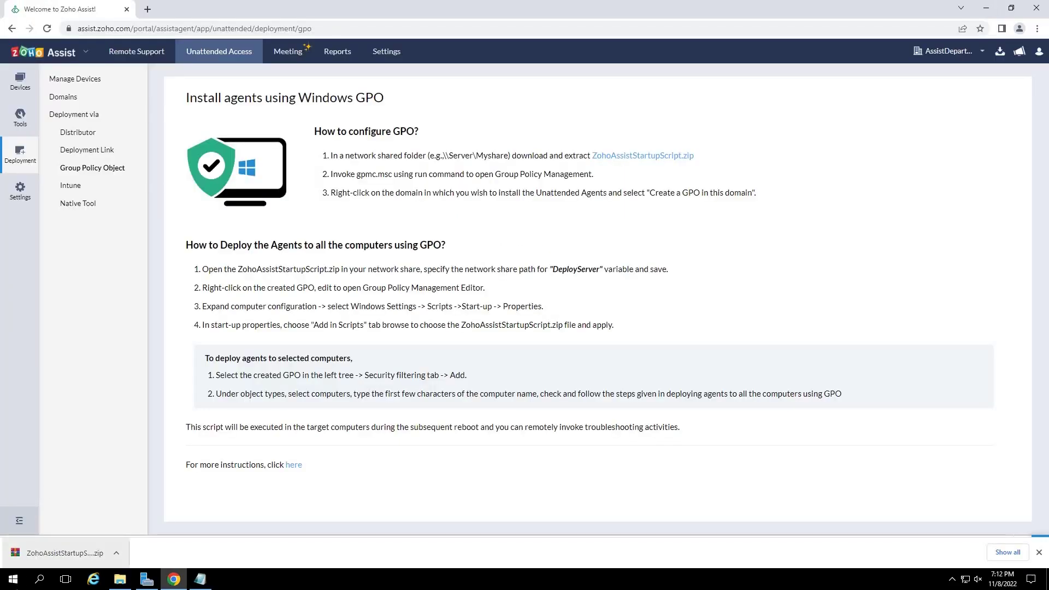
click(16, 579)
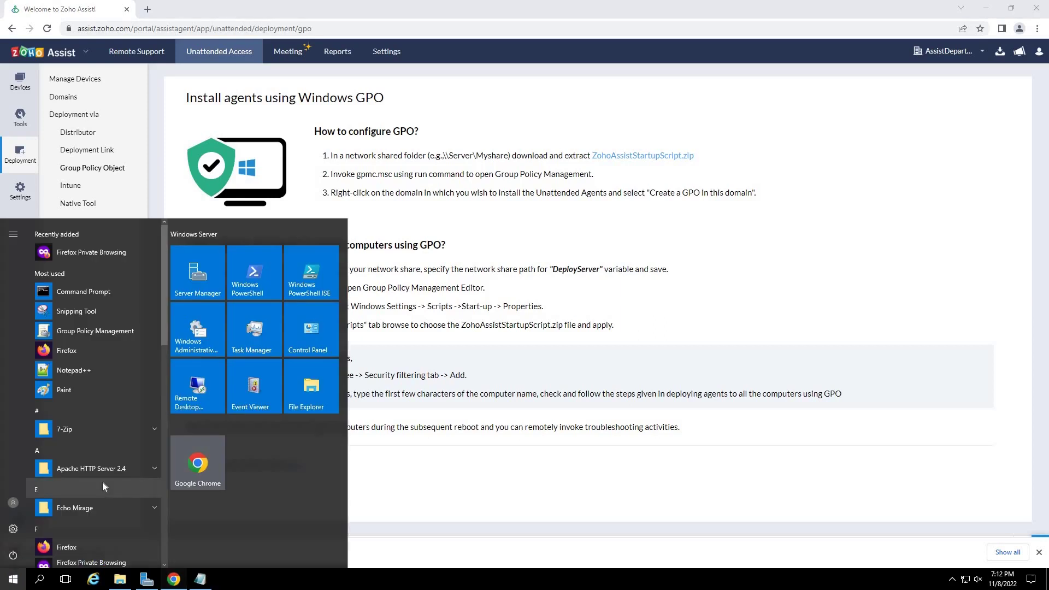
text(run)
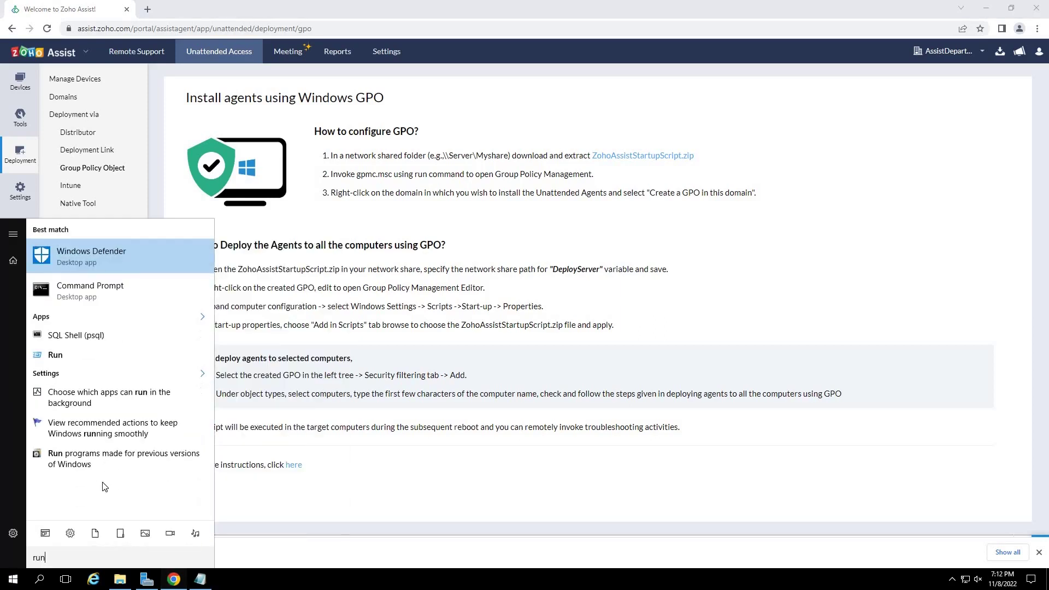
click(82, 360)
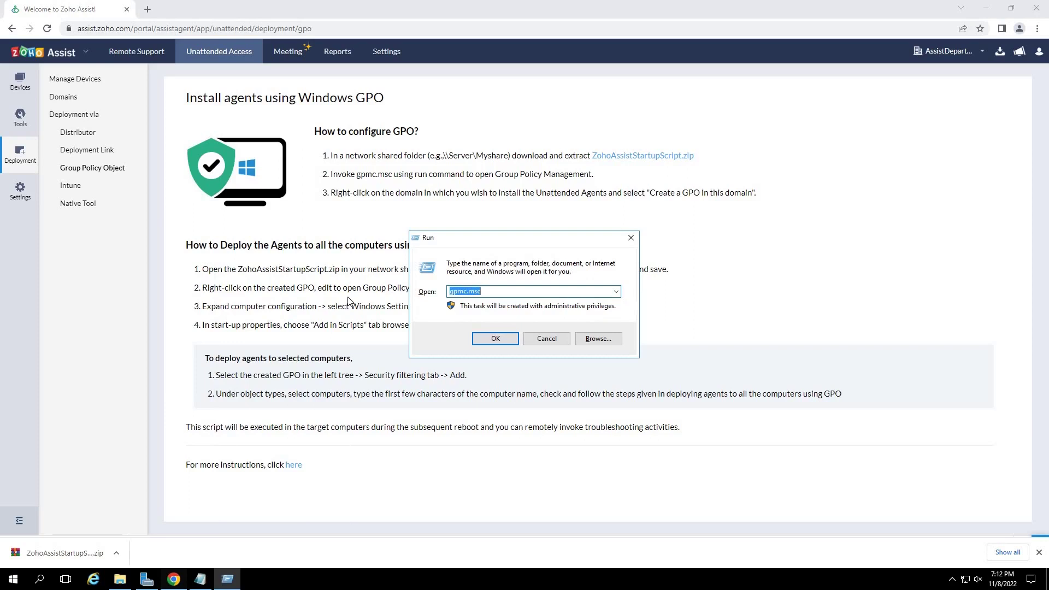
text(g)
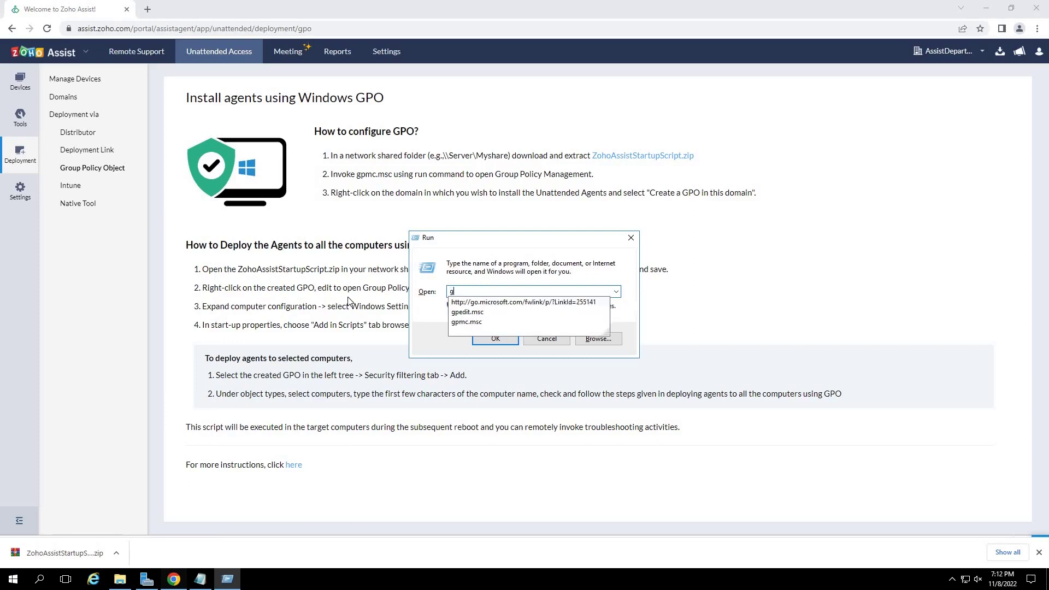
text(pmc.)
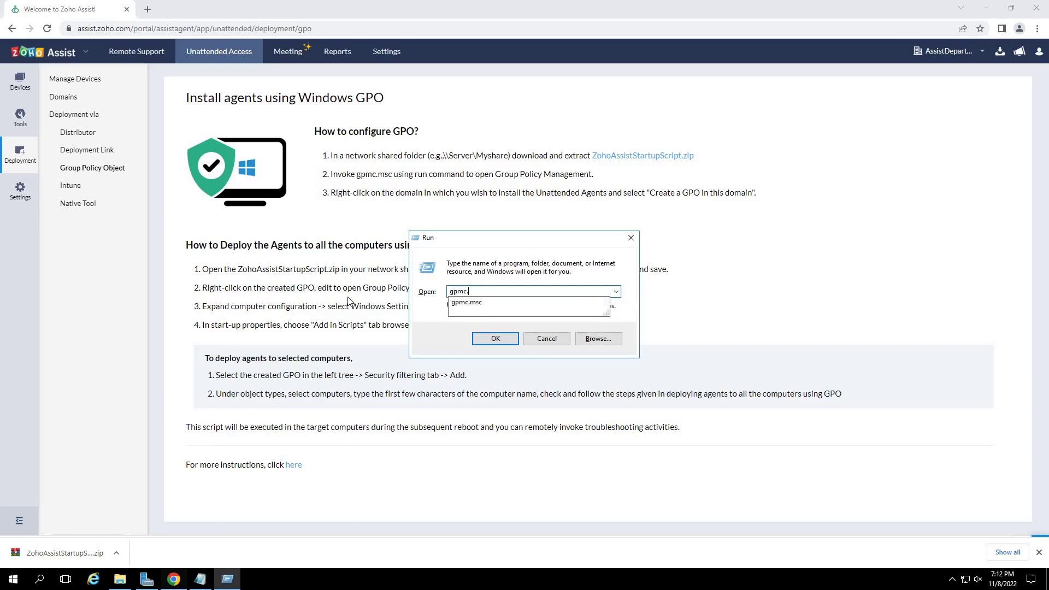
text(msc)
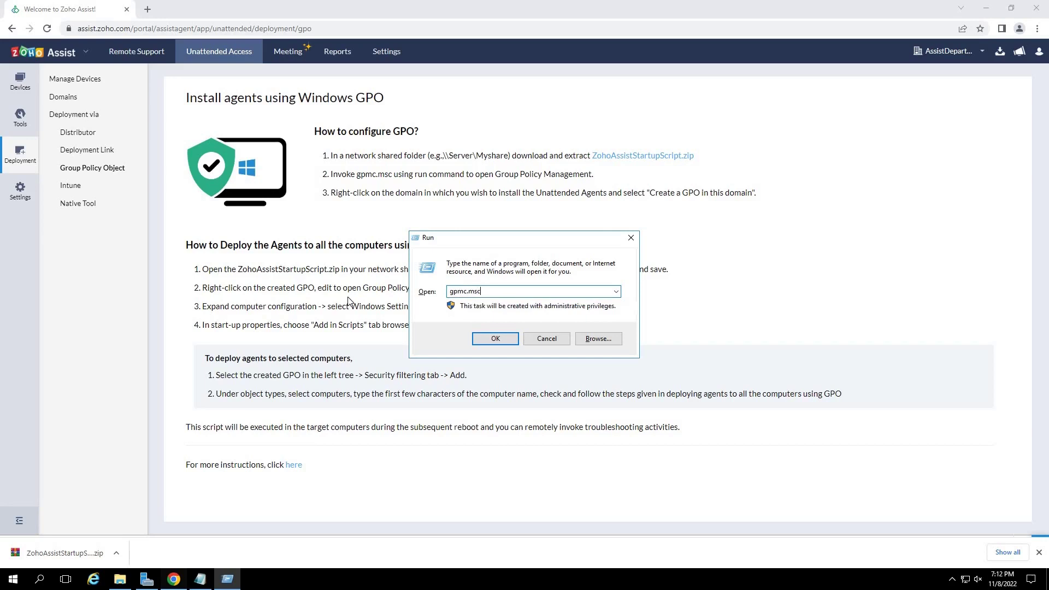
click(496, 338)
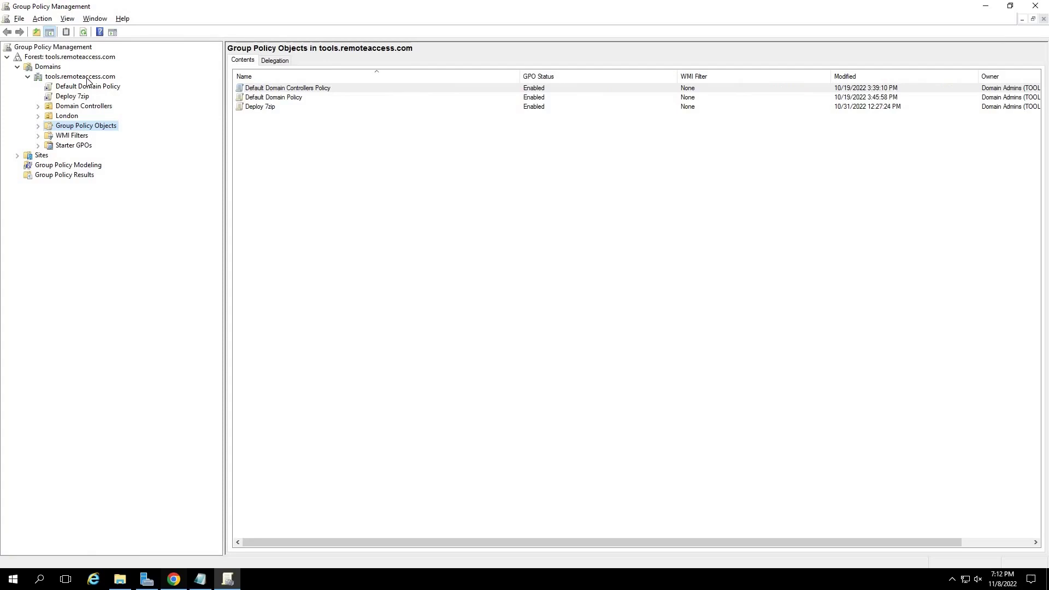
Choose 'Create a GPO in this domain, and Link it here' on tools.remoteaccess.com.
click(87, 79)
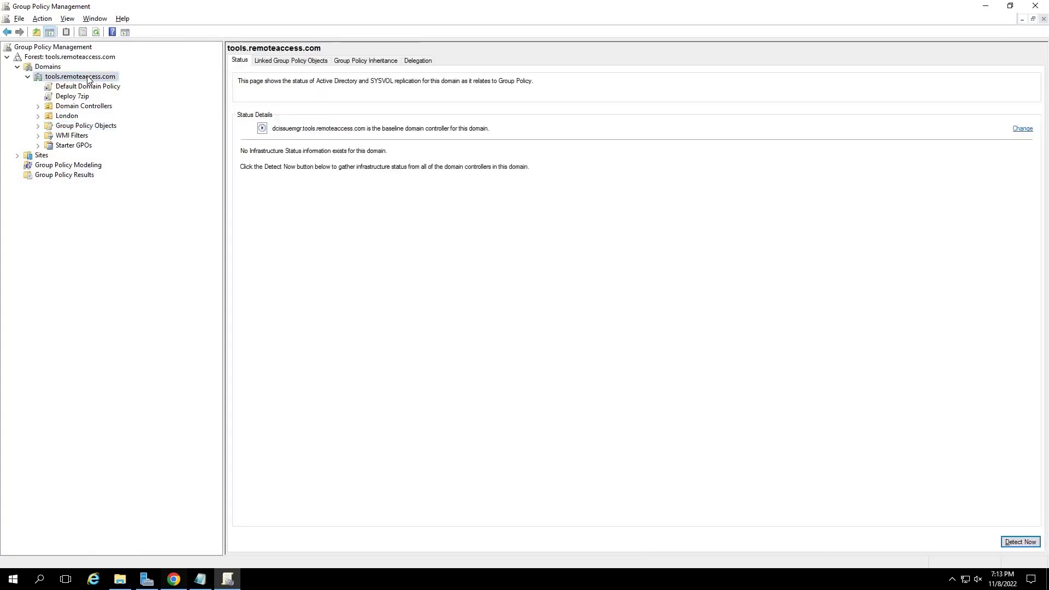
right_click(87, 78)
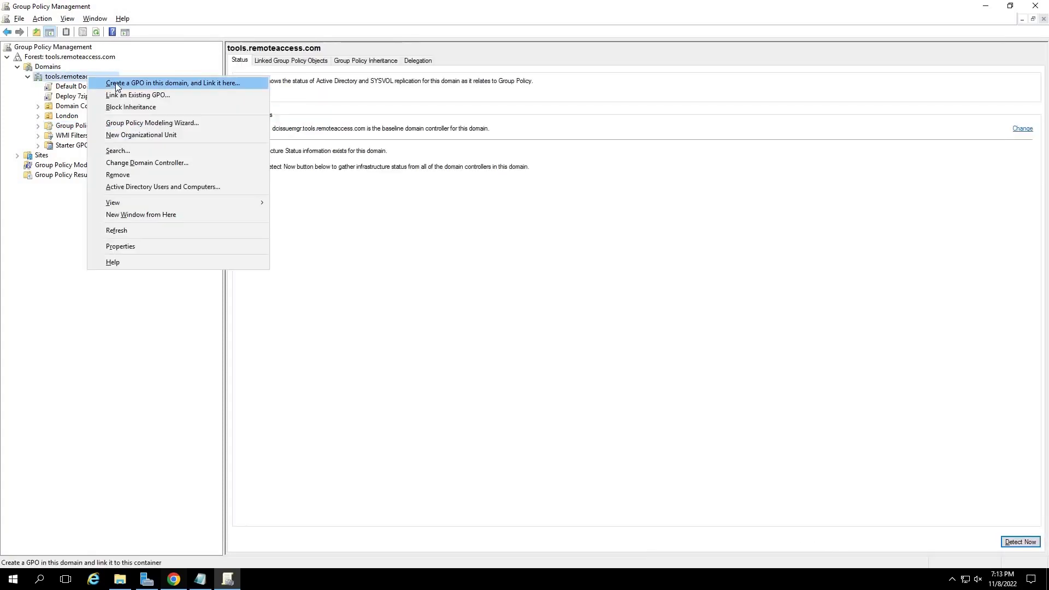
click(116, 83)
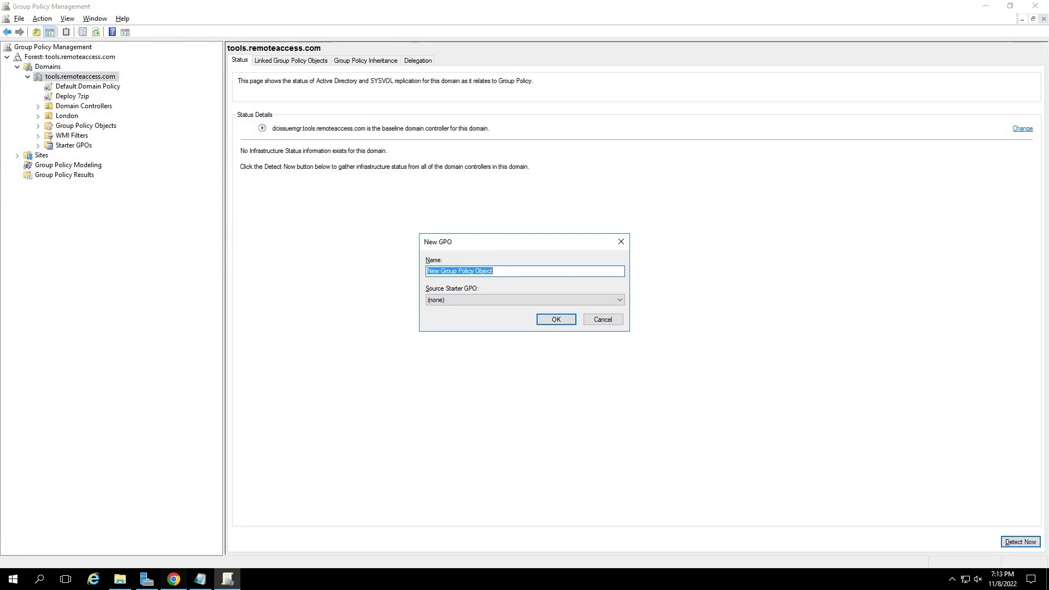
Name the new GPO 'Zoho Assist GPO Deployment', select it, and dismiss the link warning.
text(Zoho Assist G)
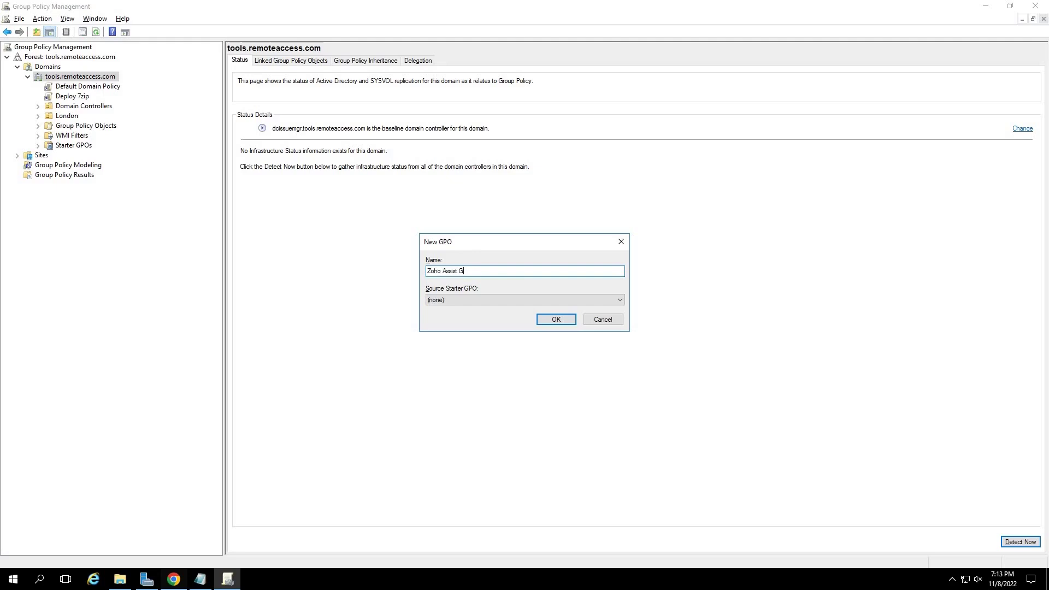
text(PO Deployment)
click(549, 319)
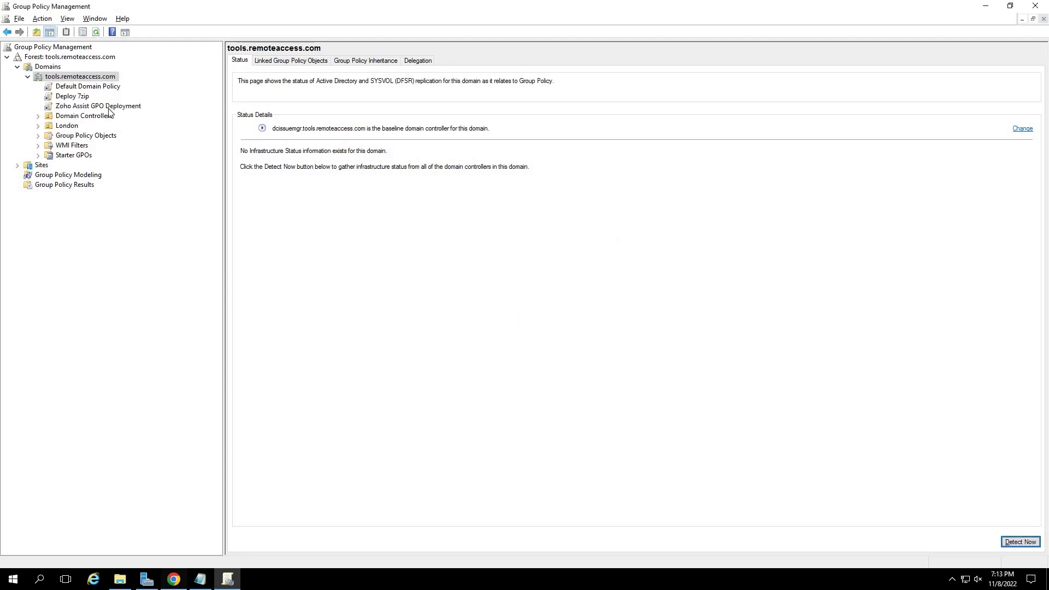
click(108, 107)
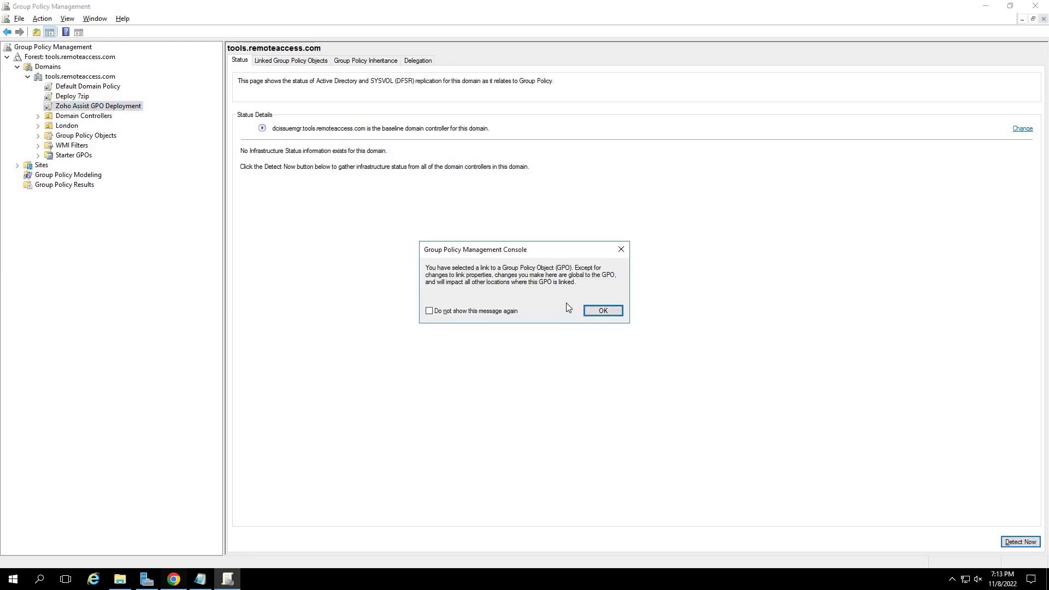
click(603, 311)
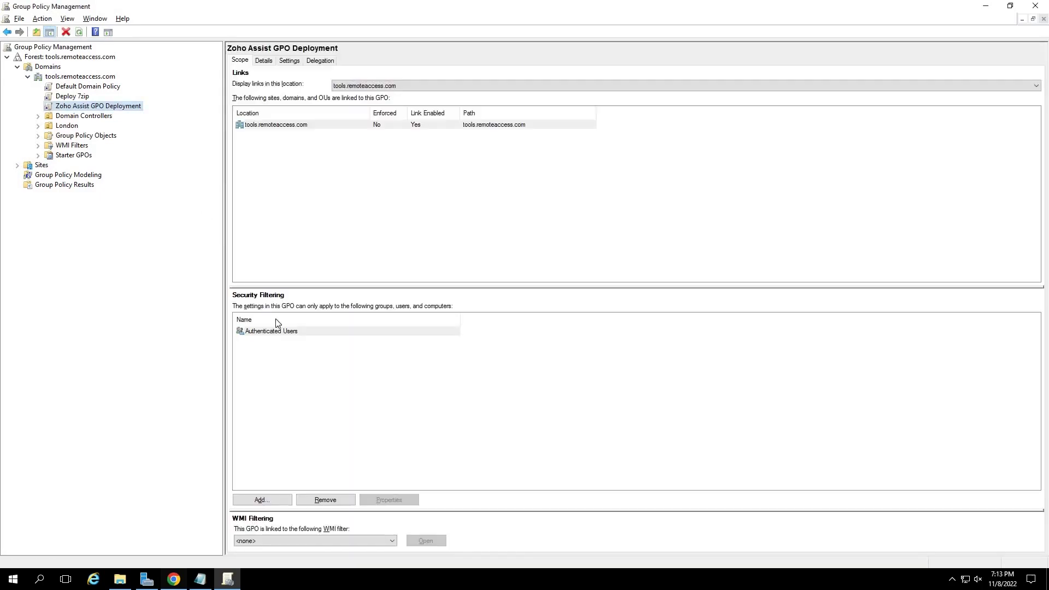
Start adding a security filtering entry, typing 'domain' with Computers included in object types.
click(277, 377)
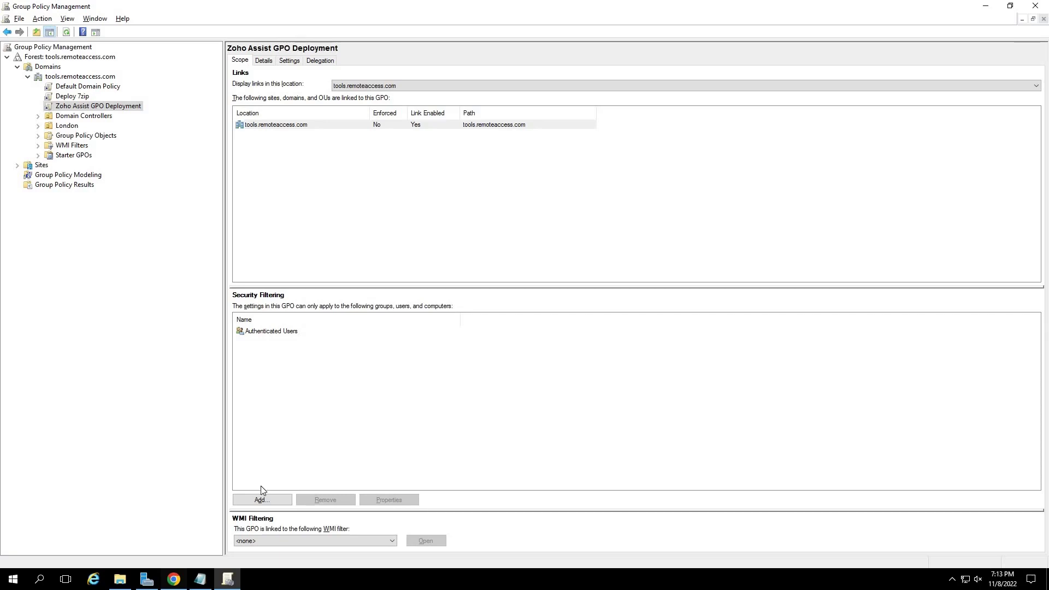
click(261, 500)
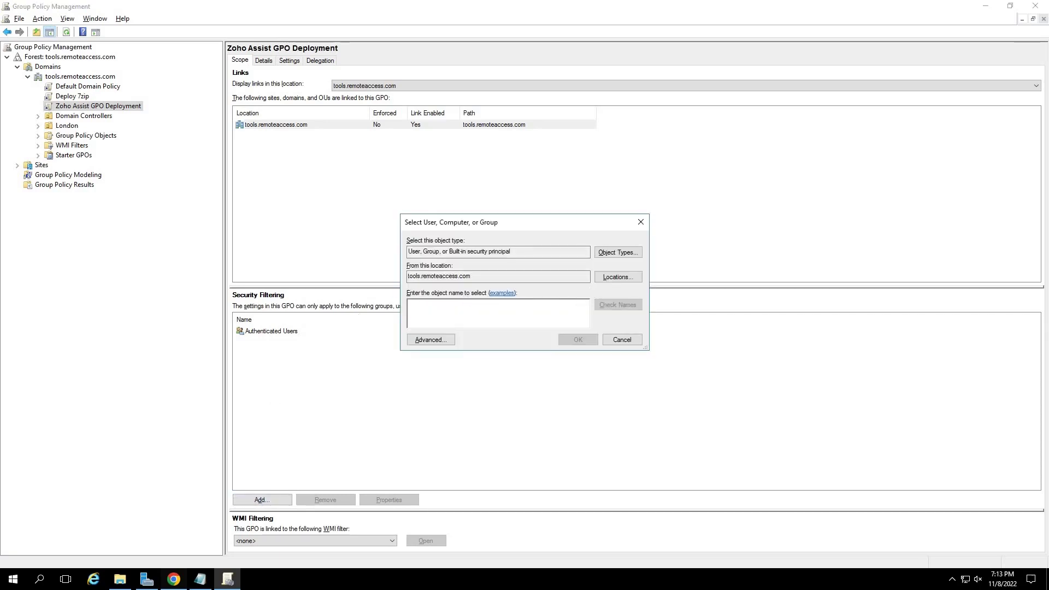
text(domain)
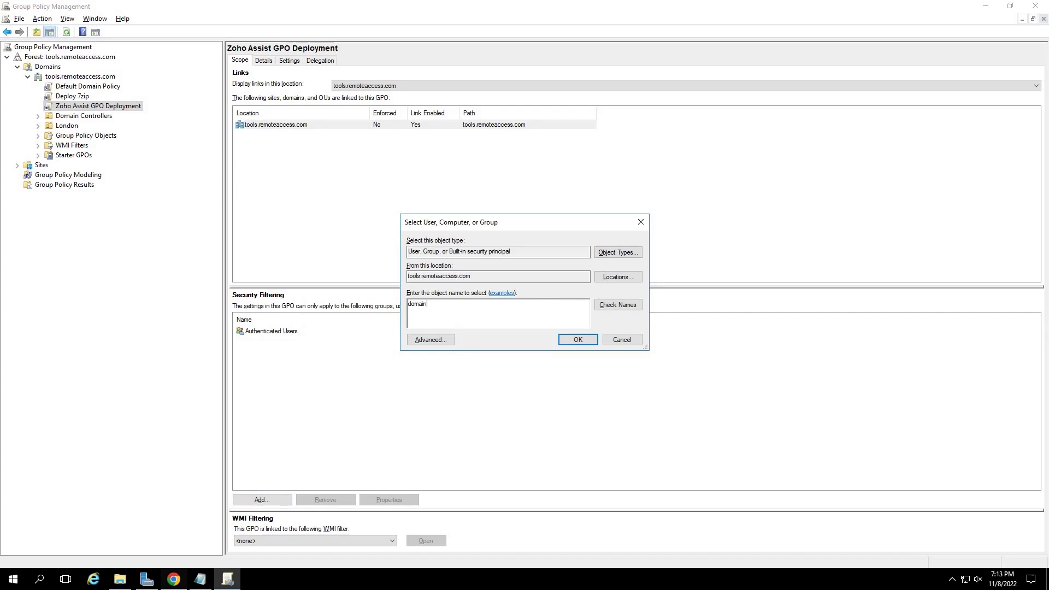
click(600, 254)
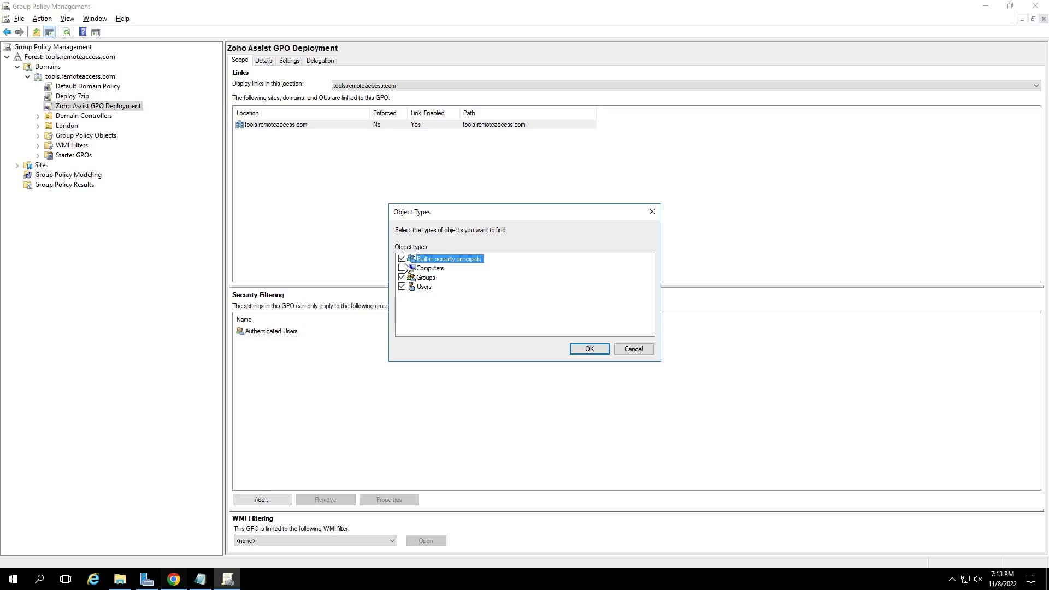
click(402, 268)
click(582, 346)
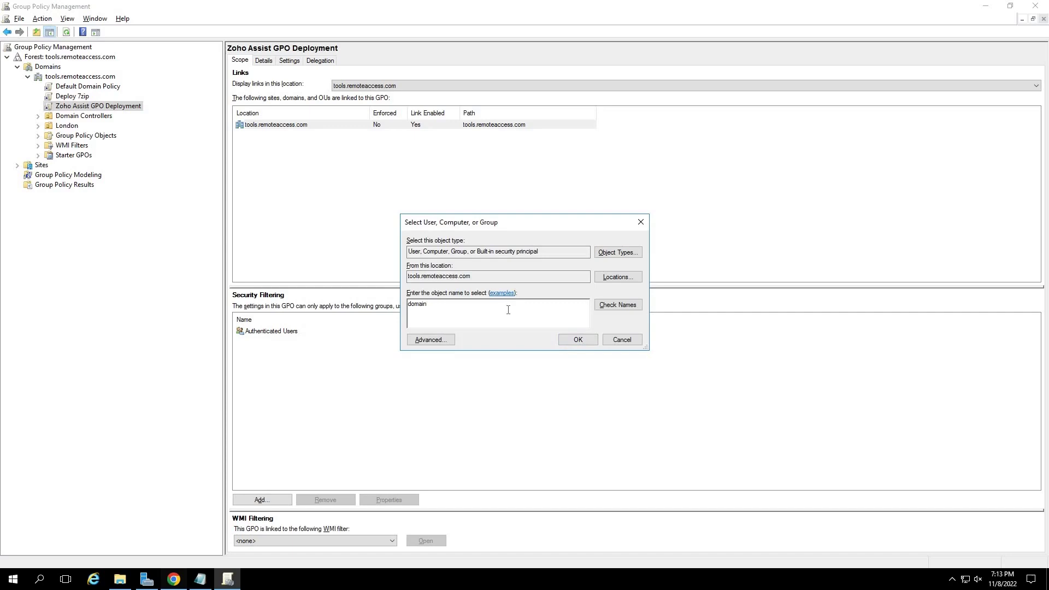
Resolve the name to the Domain Computers group and add it to the filter.
click(614, 307)
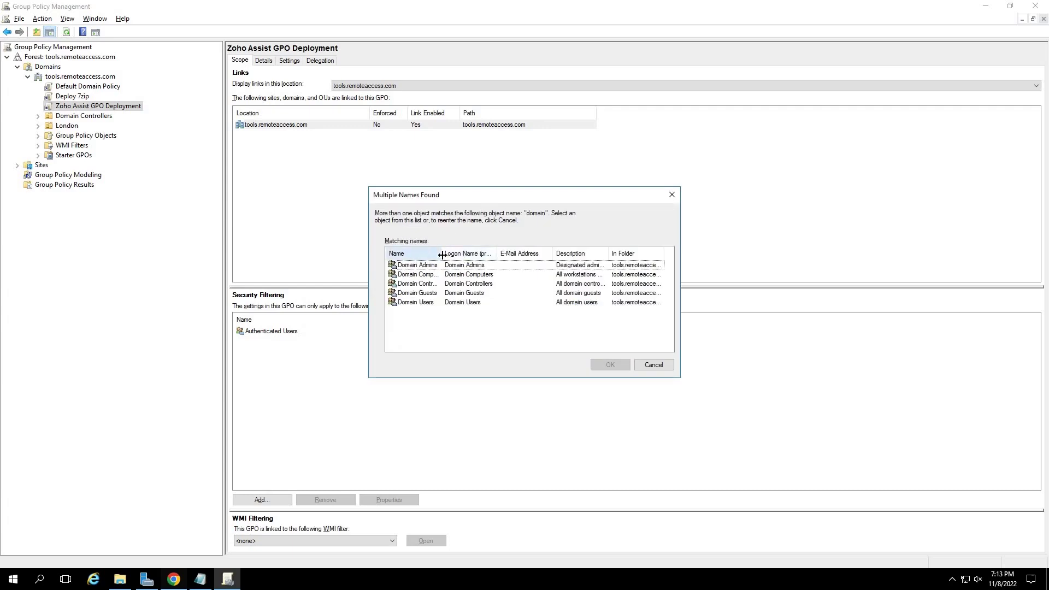
drag(444, 254, 525, 252)
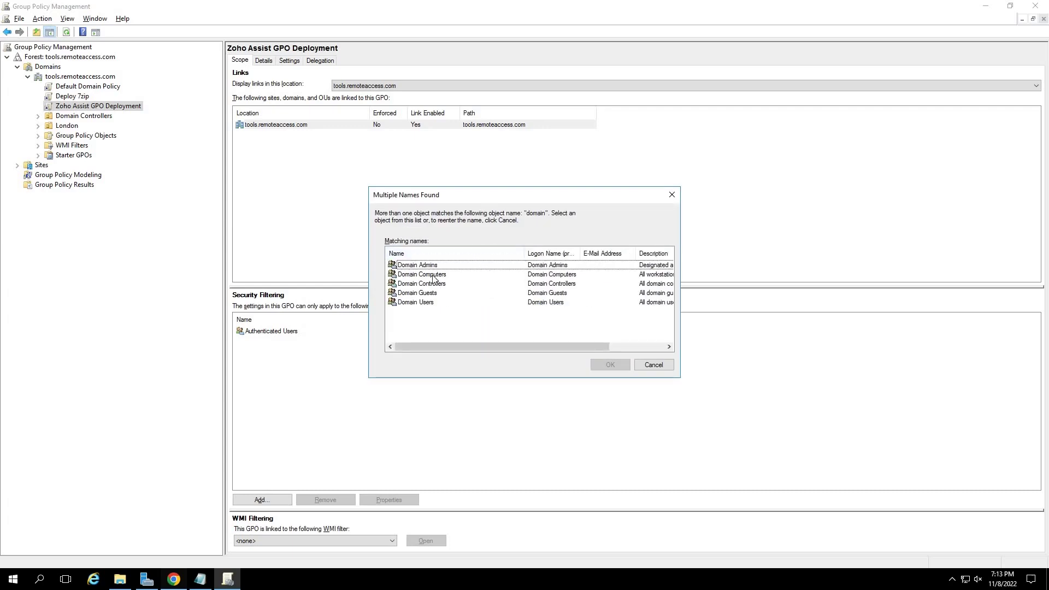
click(433, 276)
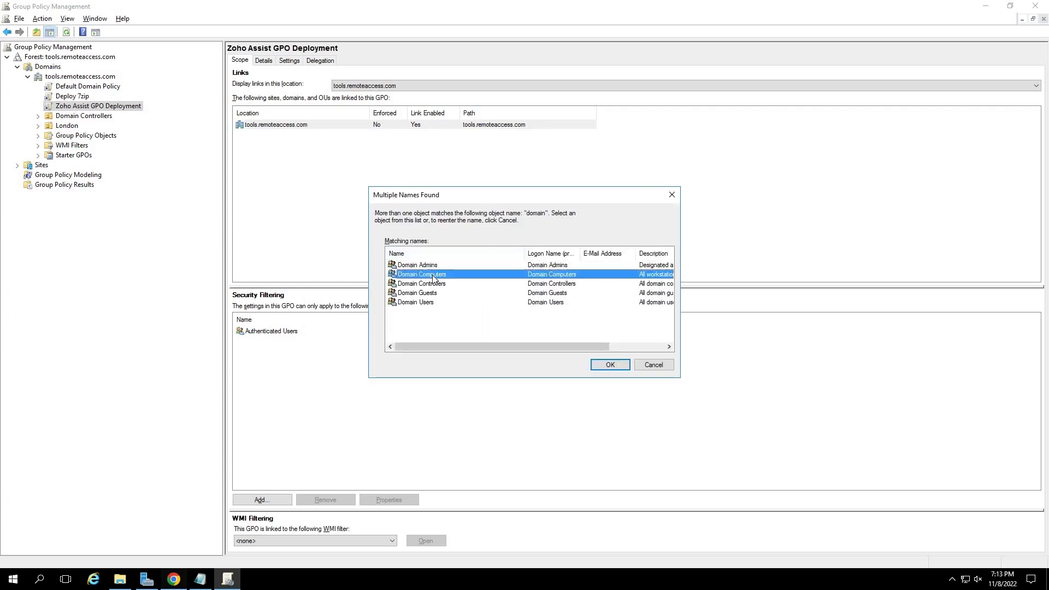
click(610, 364)
click(578, 339)
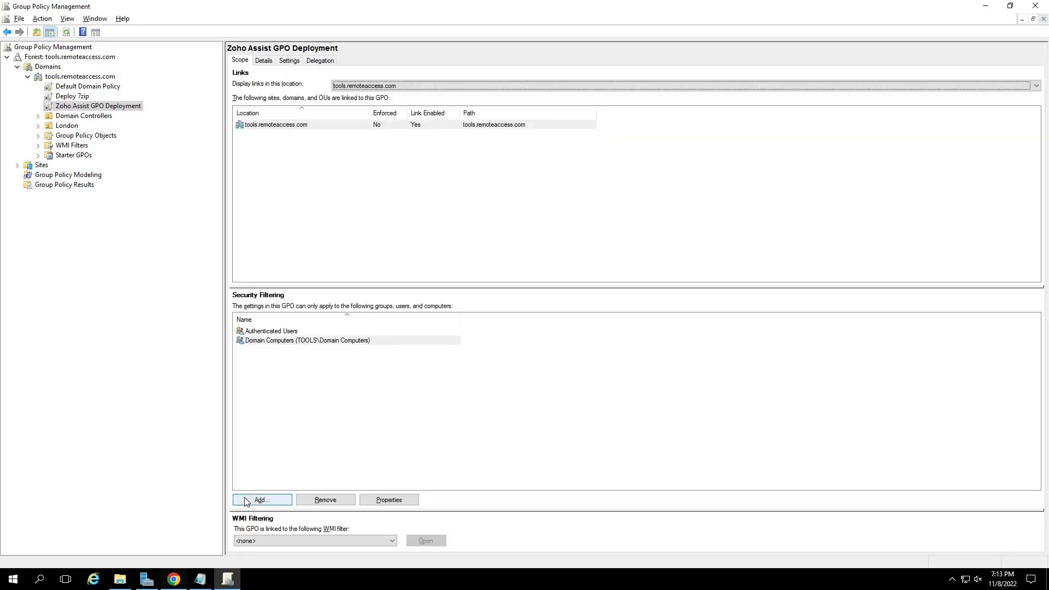
Edit the GPO and open Computer Configuration > Policies > Windows Settings > Scripts > Startup Properties.
right_click(88, 107)
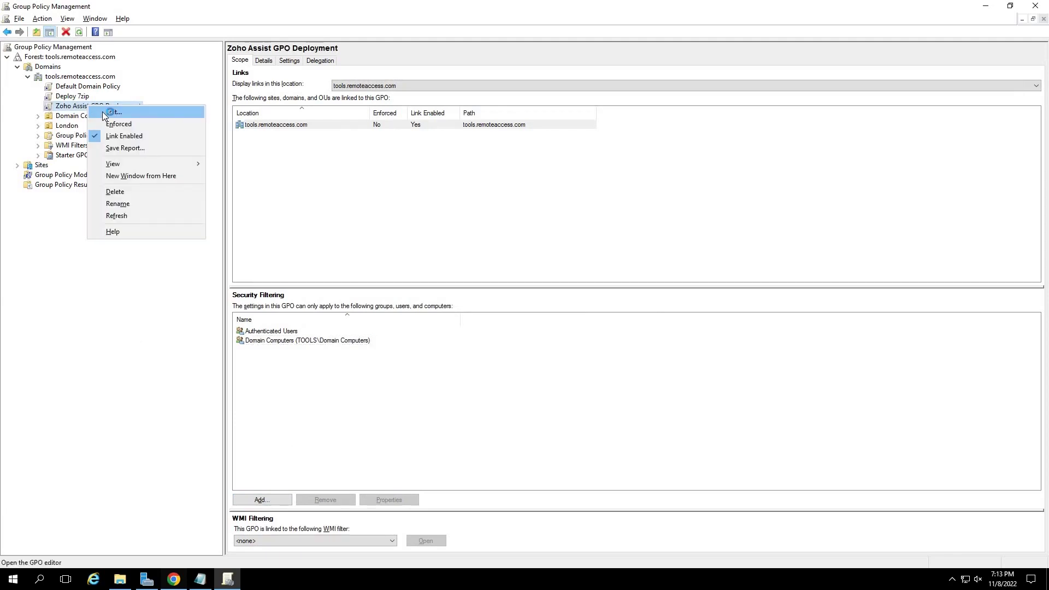
click(112, 112)
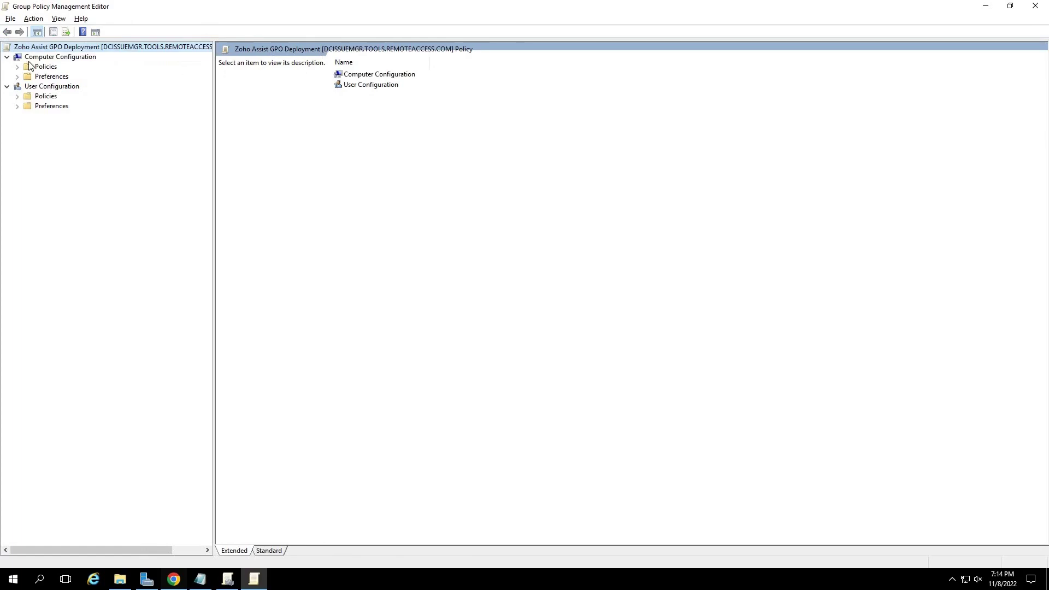
click(17, 66)
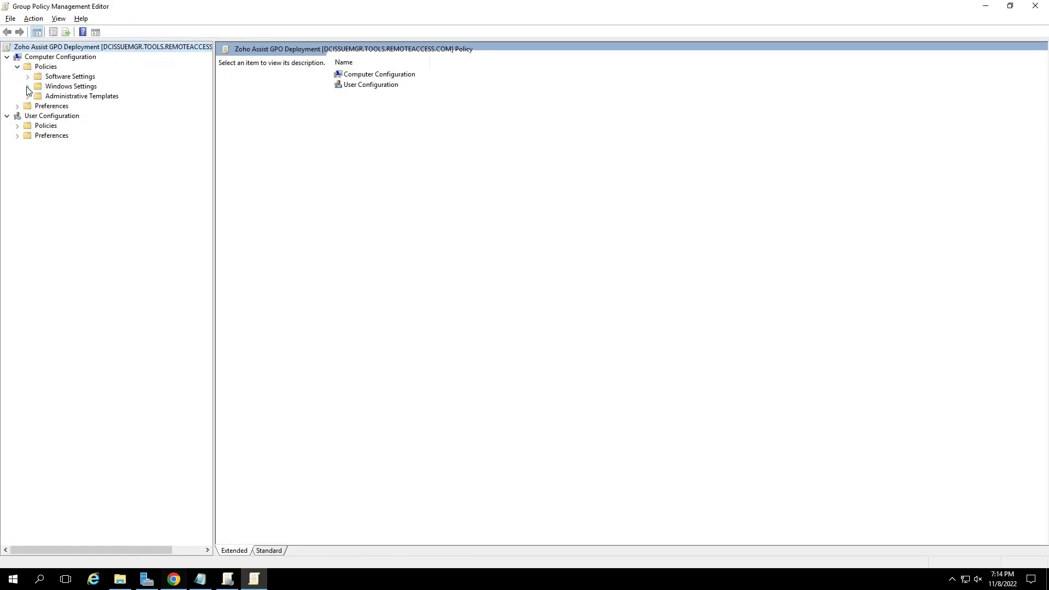
click(27, 88)
click(61, 106)
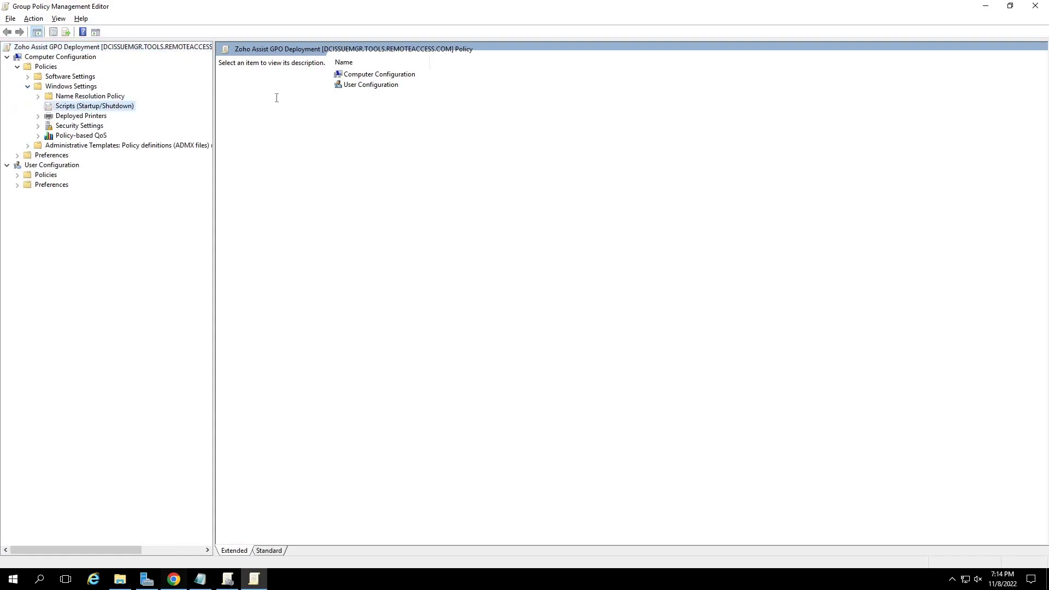
click(352, 75)
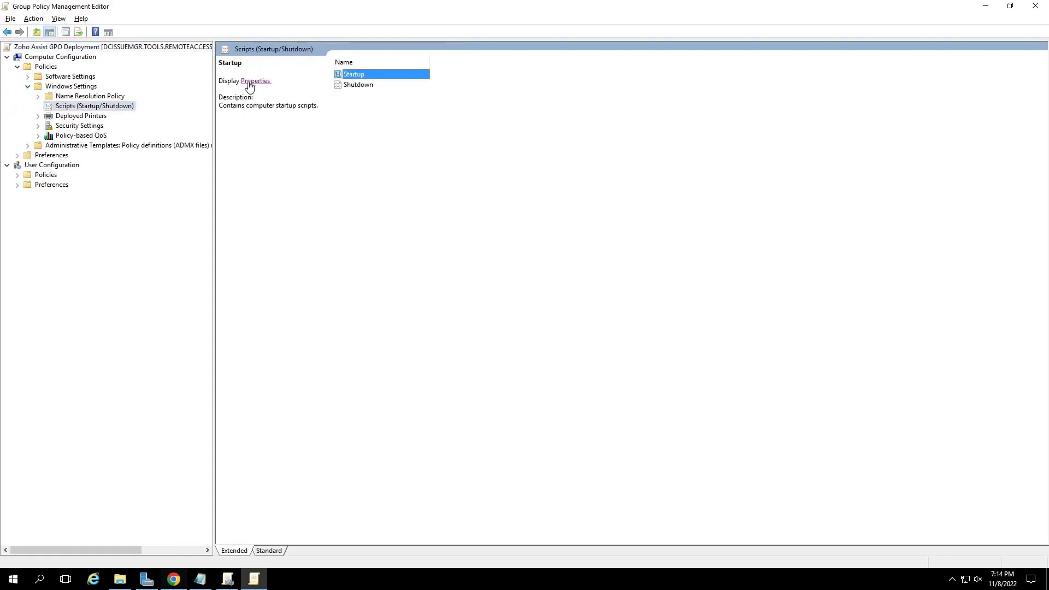
click(261, 130)
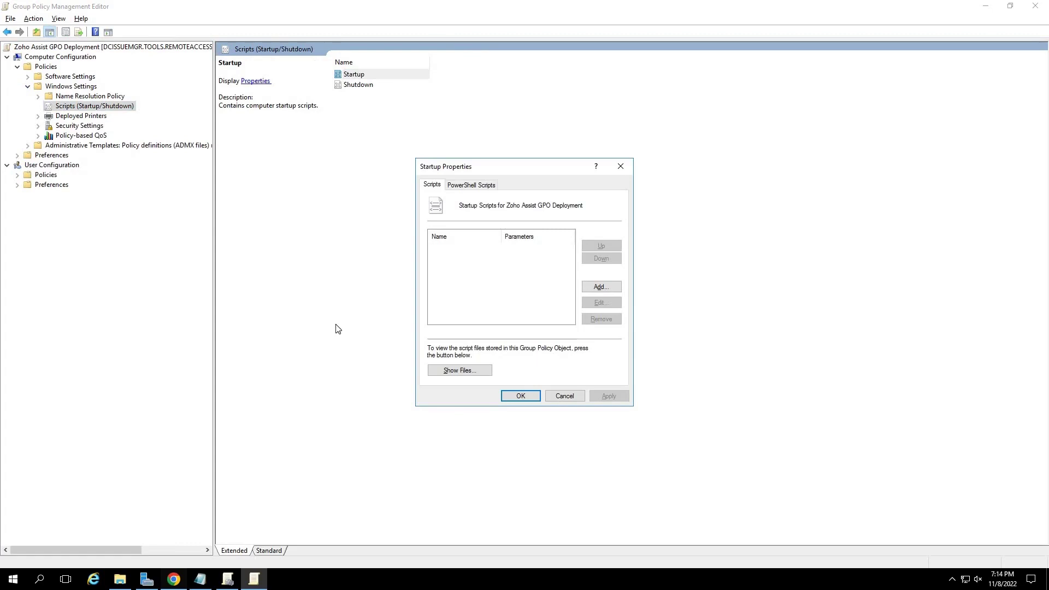
Add a startup script whose Script Name is the ZohoAssistSetup.bat network path from Notepad.
click(602, 287)
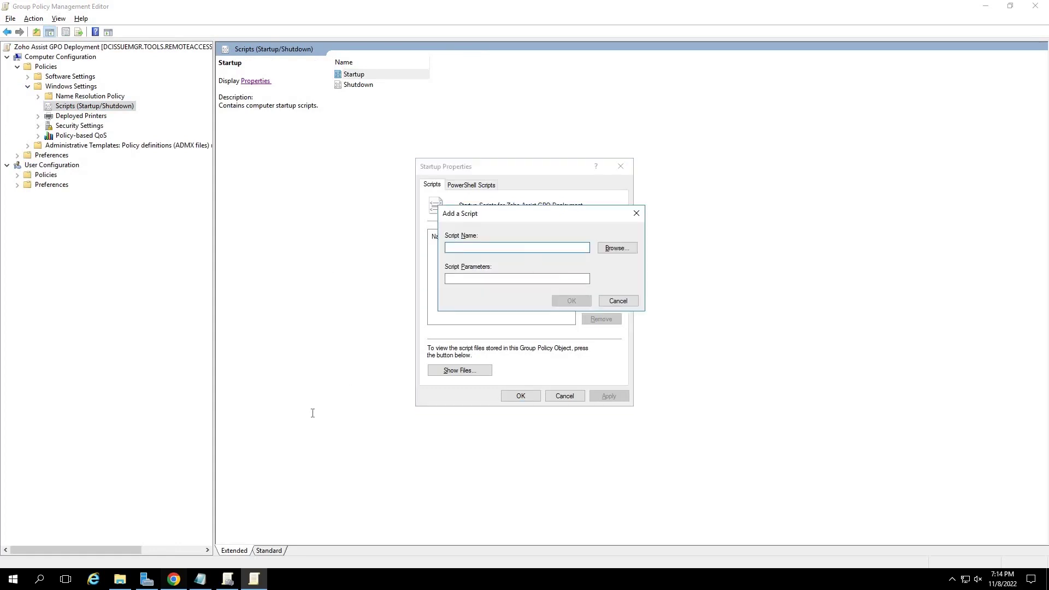
click(200, 579)
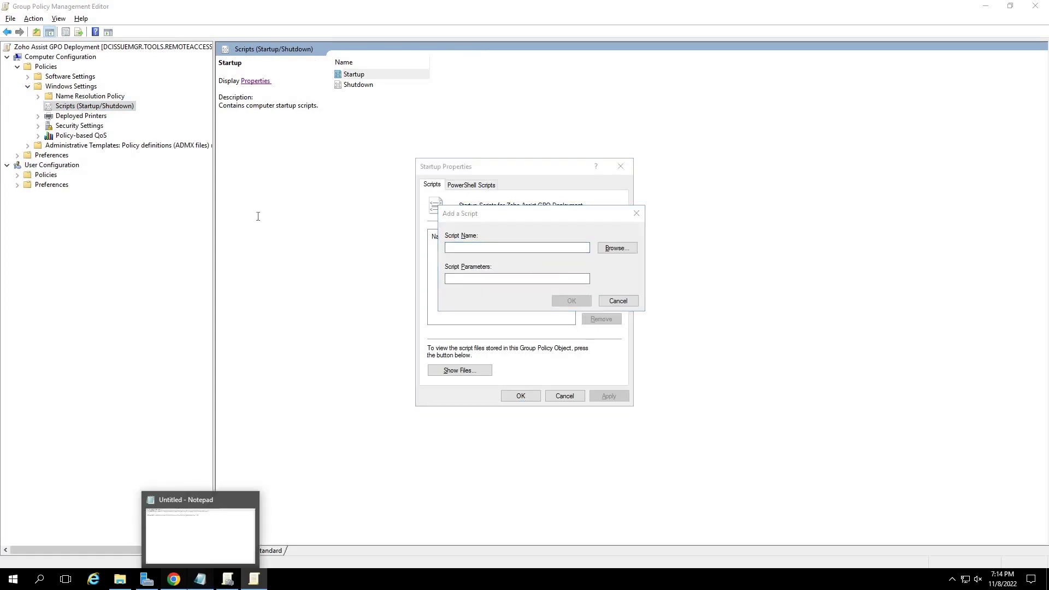
triple_click(557, 126)
right_click(557, 123)
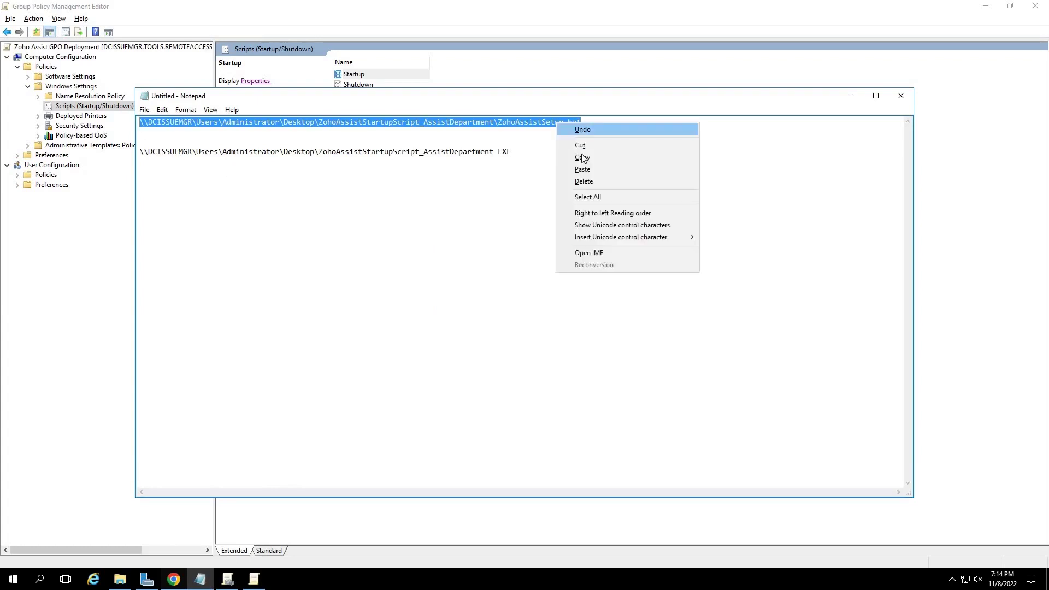
click(579, 159)
click(237, 549)
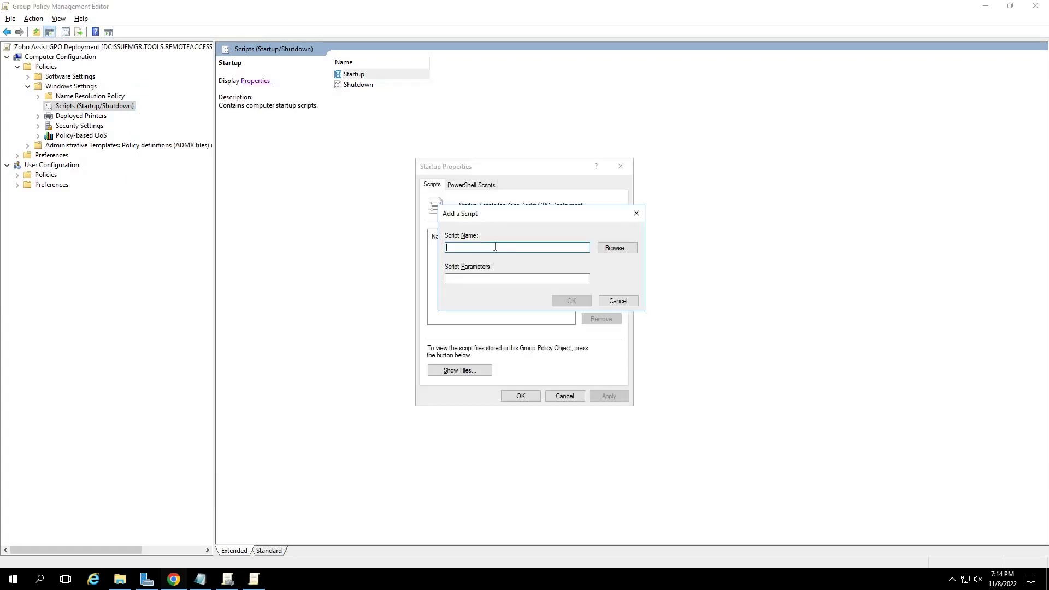
right_click(495, 247)
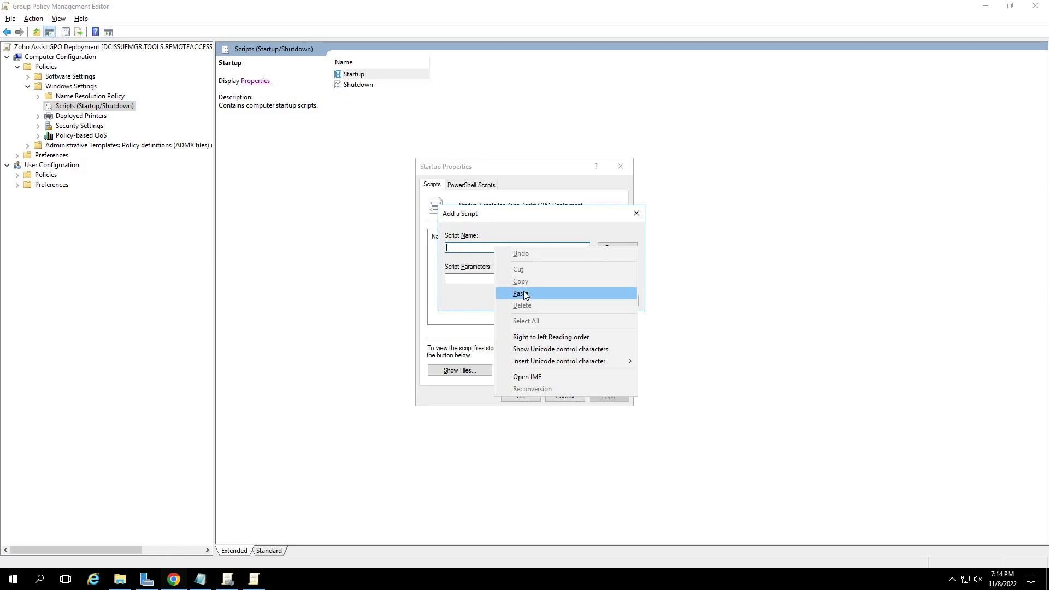
click(520, 294)
Set the script parameters to the share folder path copied from the notes.
click(469, 281)
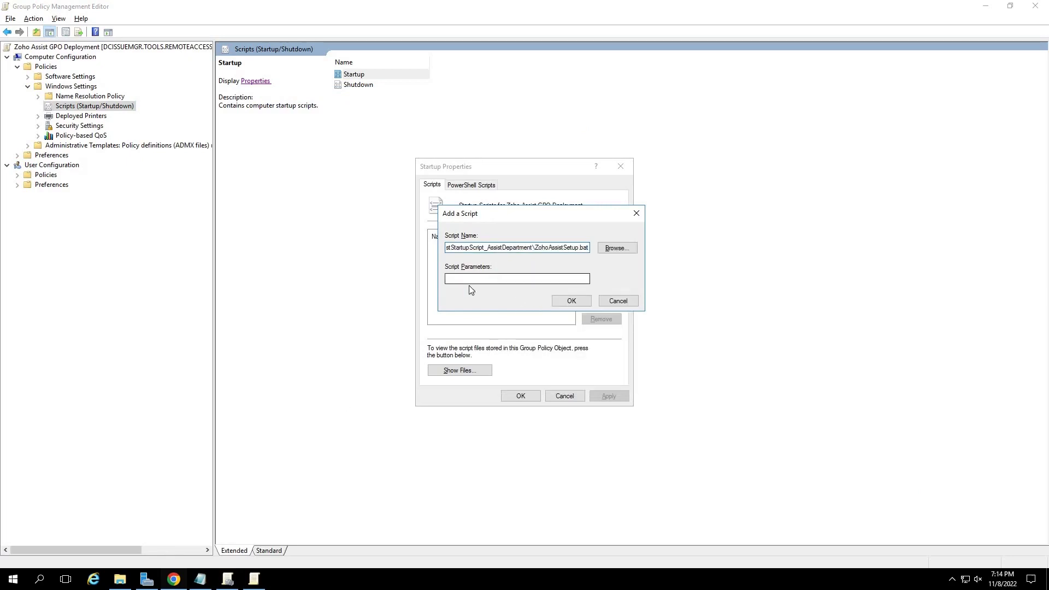
click(201, 579)
right_click(193, 150)
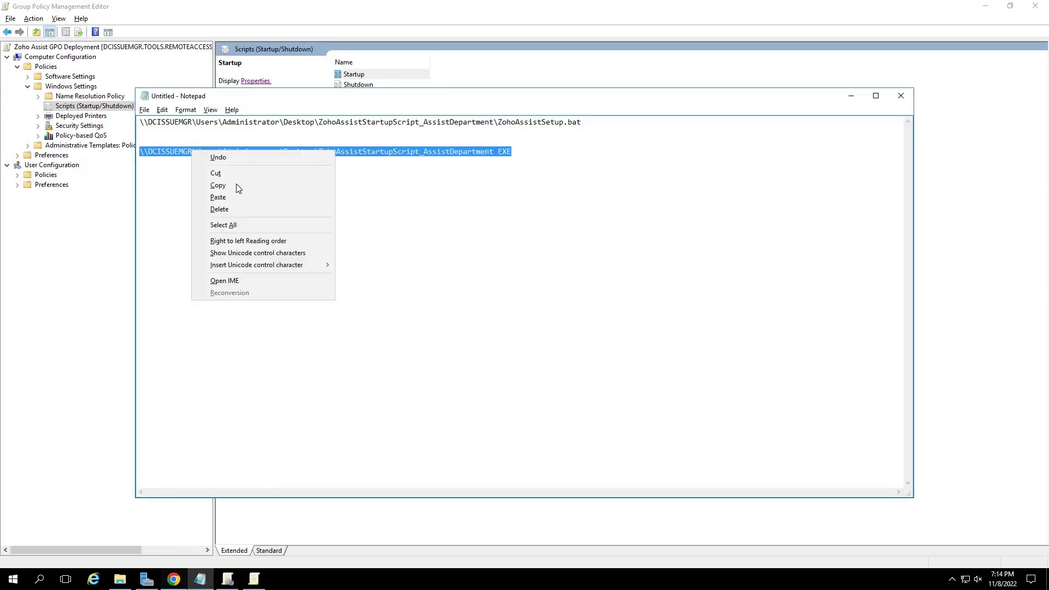
click(233, 187)
click(849, 95)
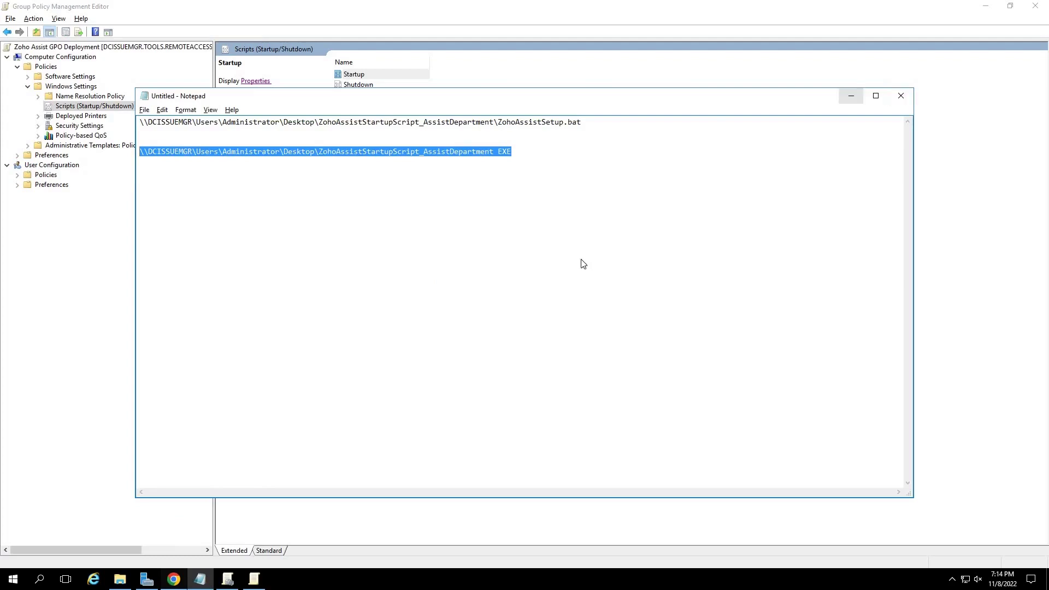
right_click(494, 280)
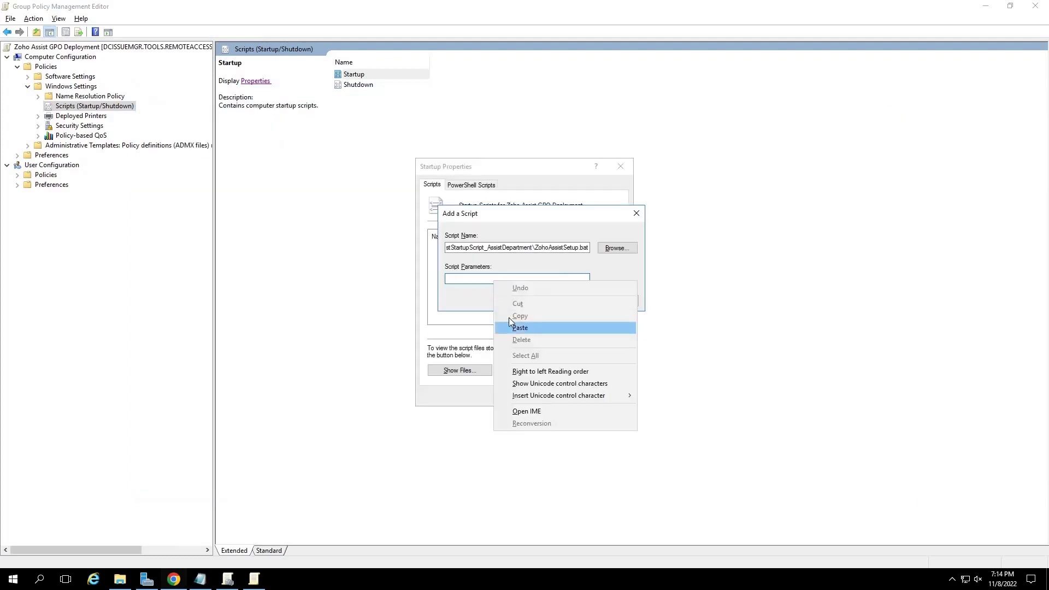
click(526, 328)
Confirm the new script entry, apply it, and close Startup Properties.
click(570, 302)
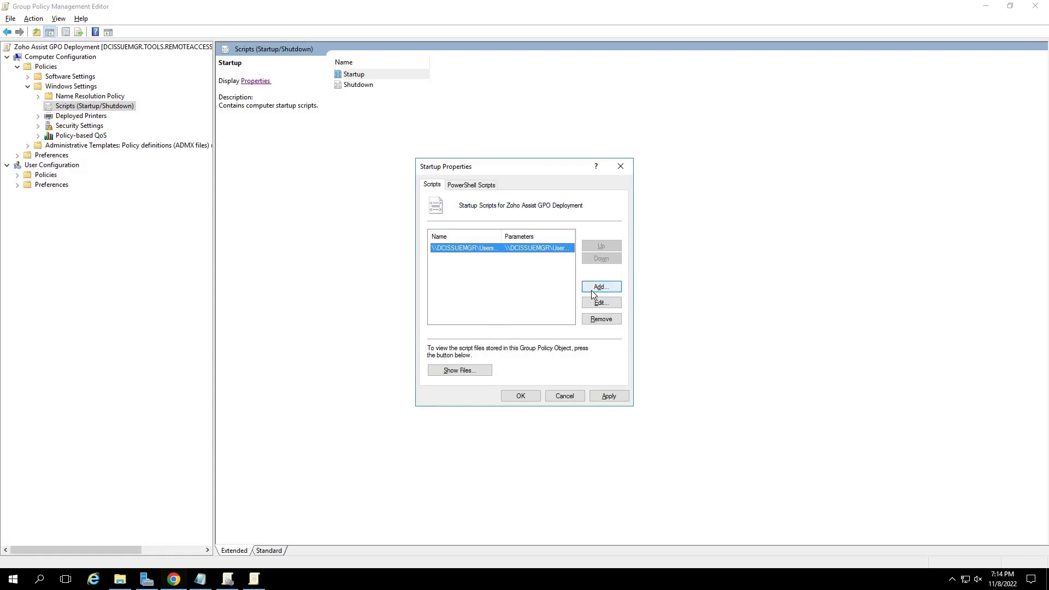
click(605, 396)
click(605, 396)
click(521, 396)
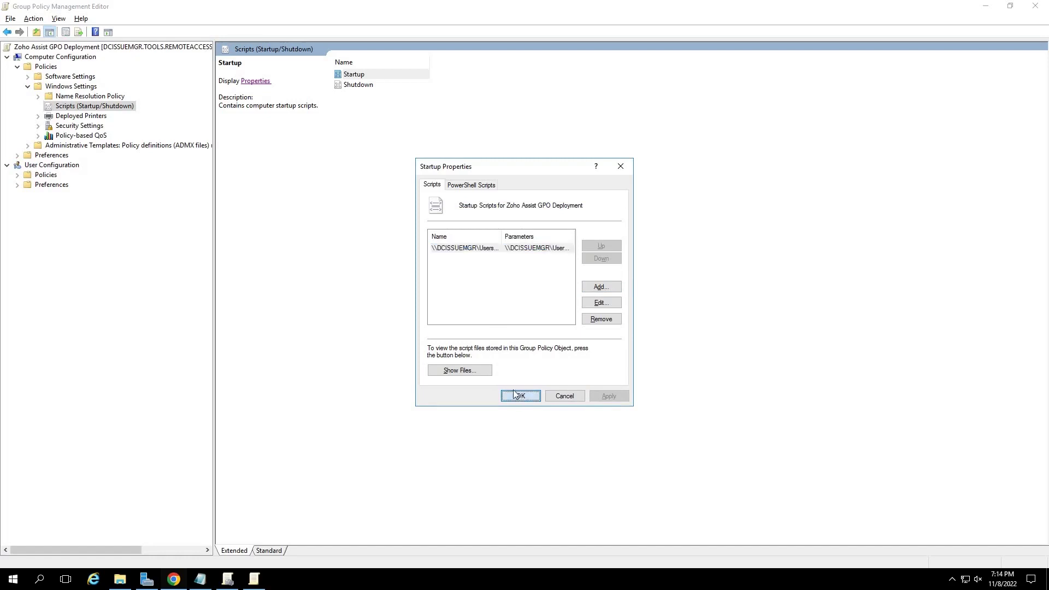
Exit the policy editor and confirm Zoho Assist GPO Deployment appears Enabled among the domain's four GPOs.
click(380, 299)
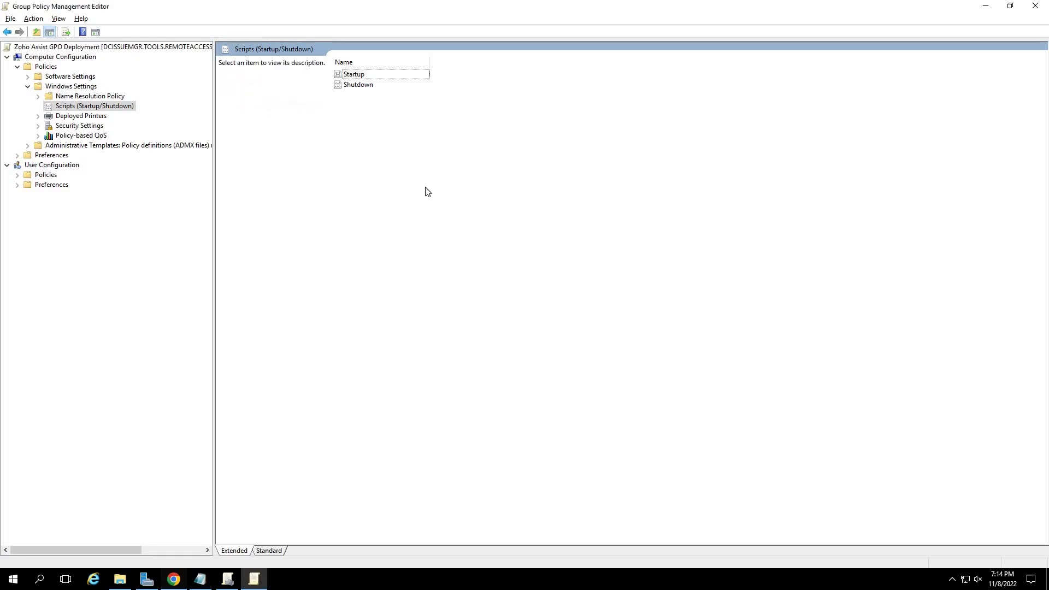
click(1035, 6)
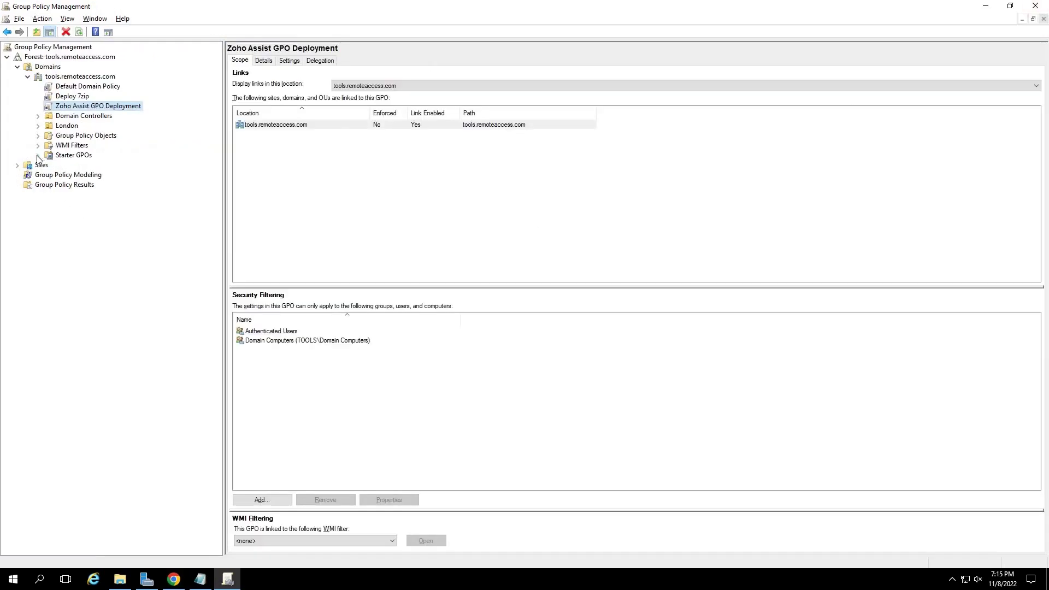
click(85, 137)
click(295, 116)
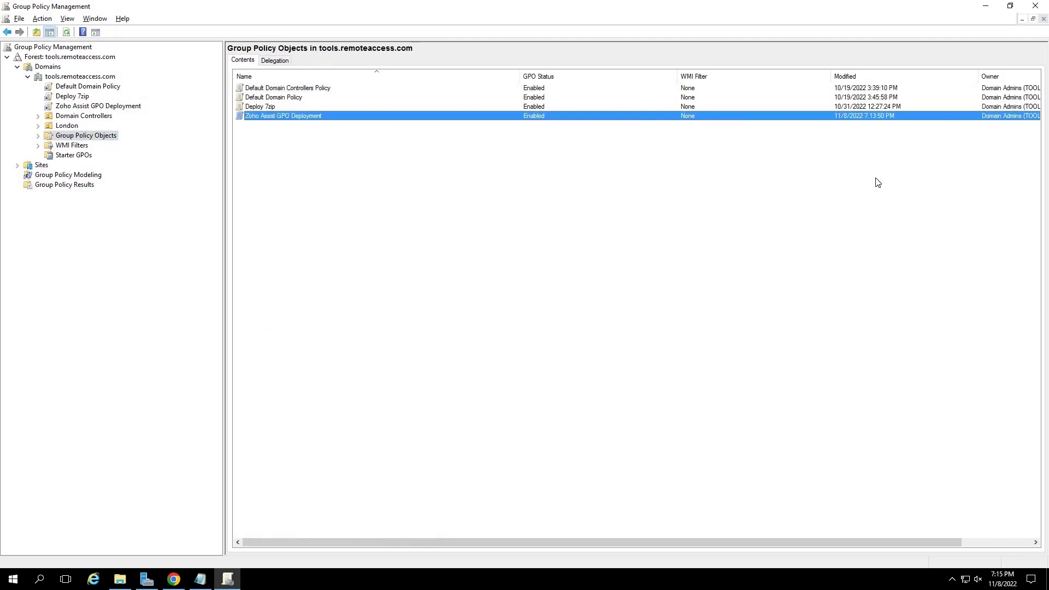
click(344, 125)
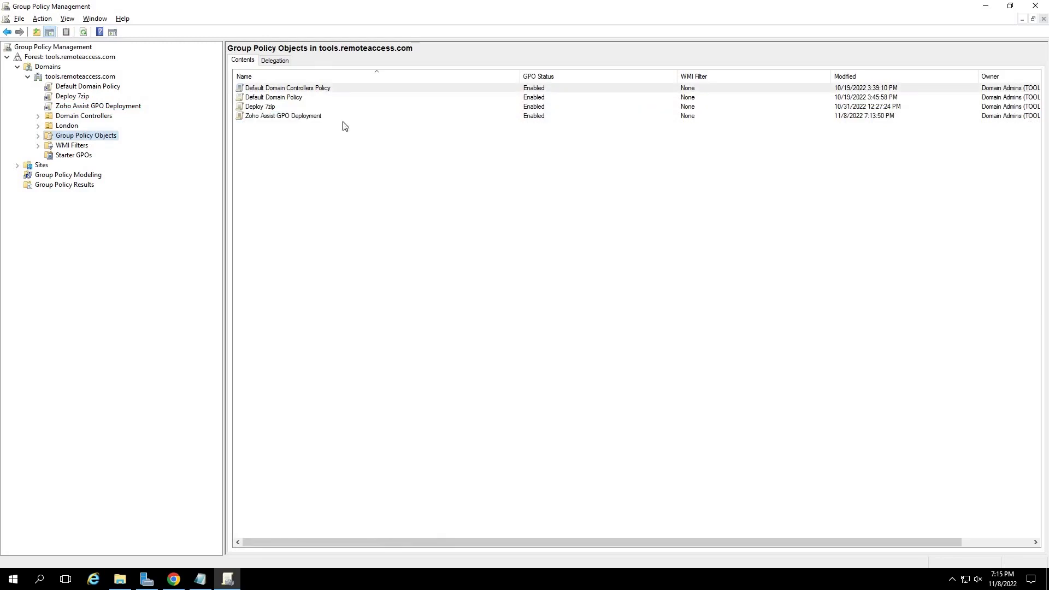